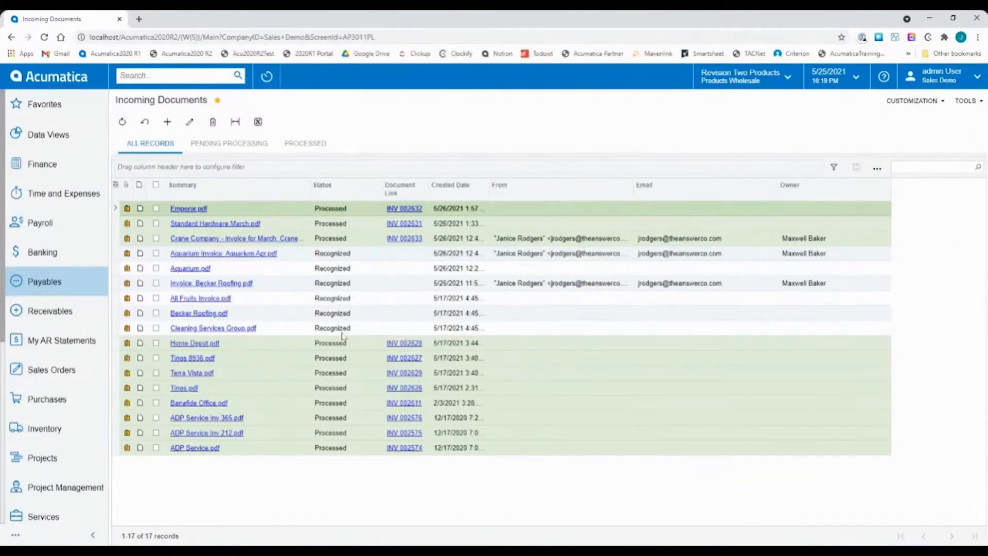
# View the Payables list of Bills and Adjustments and return to the Incoming Documents list.
pyautogui.click(351, 225)
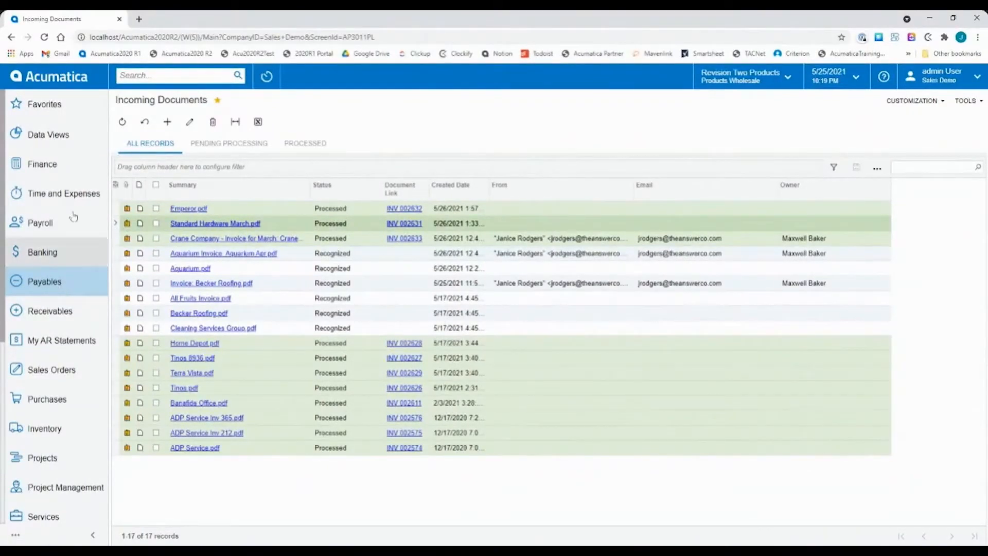
pyautogui.click(57, 287)
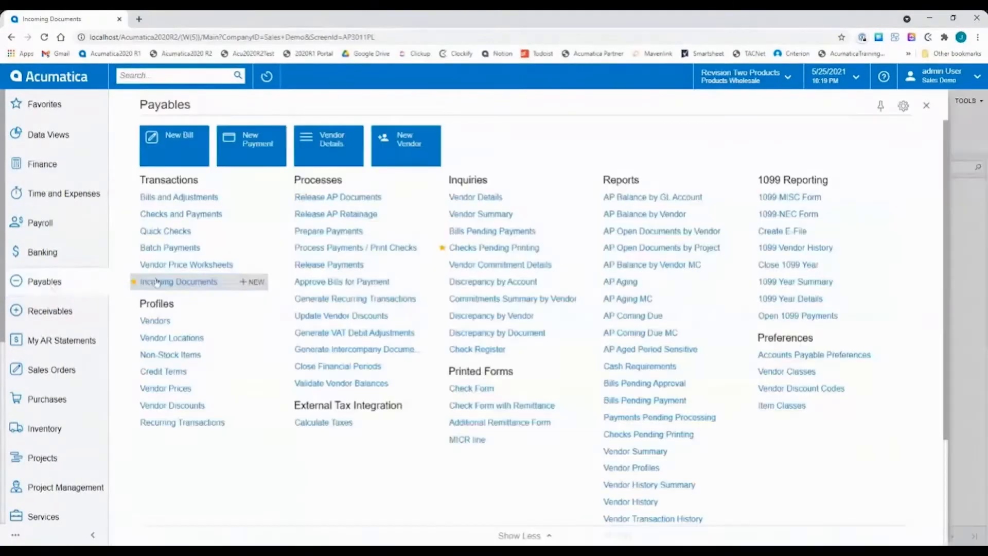
pyautogui.click(169, 199)
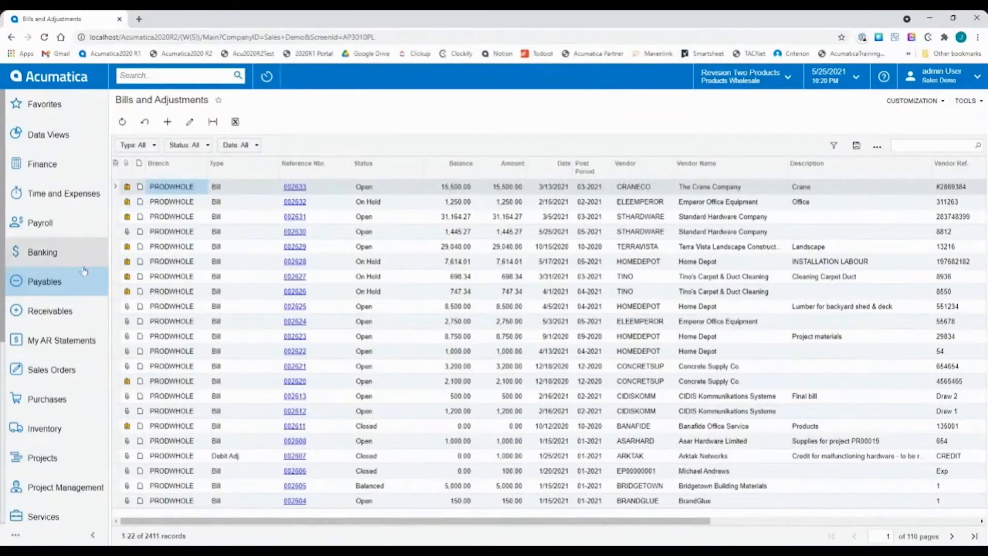
pyautogui.click(46, 283)
pyautogui.click(164, 280)
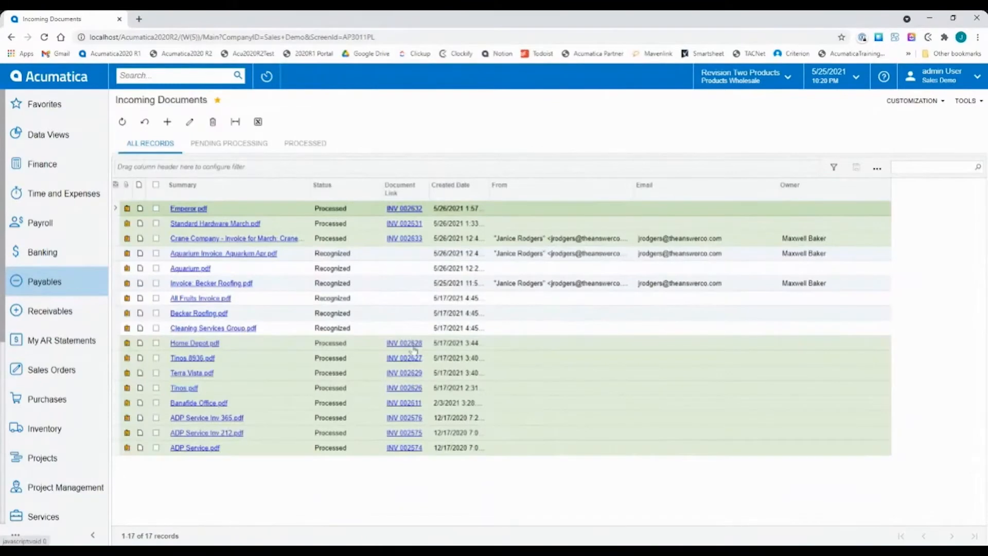
# View the bill linked to Home Depot.pdf and return to the Incoming Documents list.
pyautogui.click(410, 344)
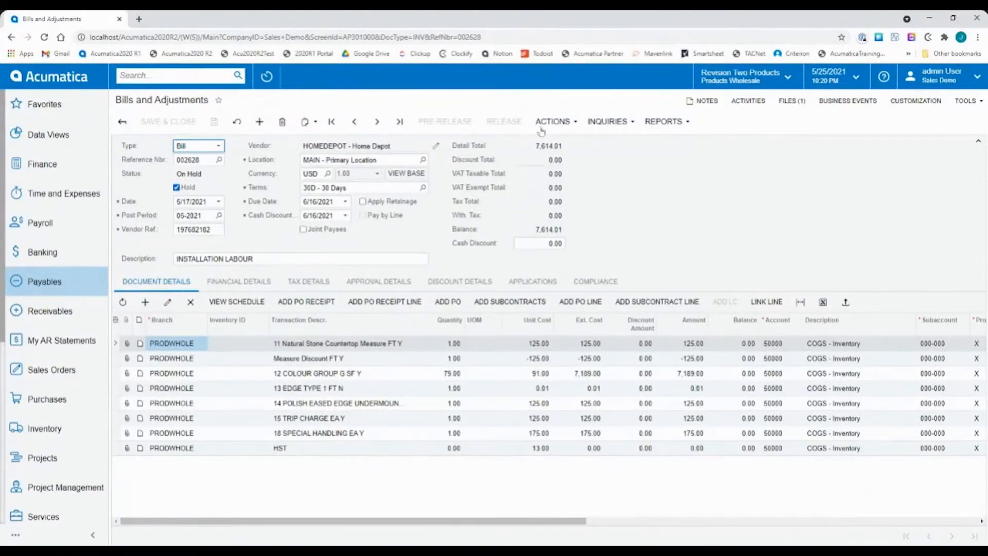
pyautogui.click(45, 285)
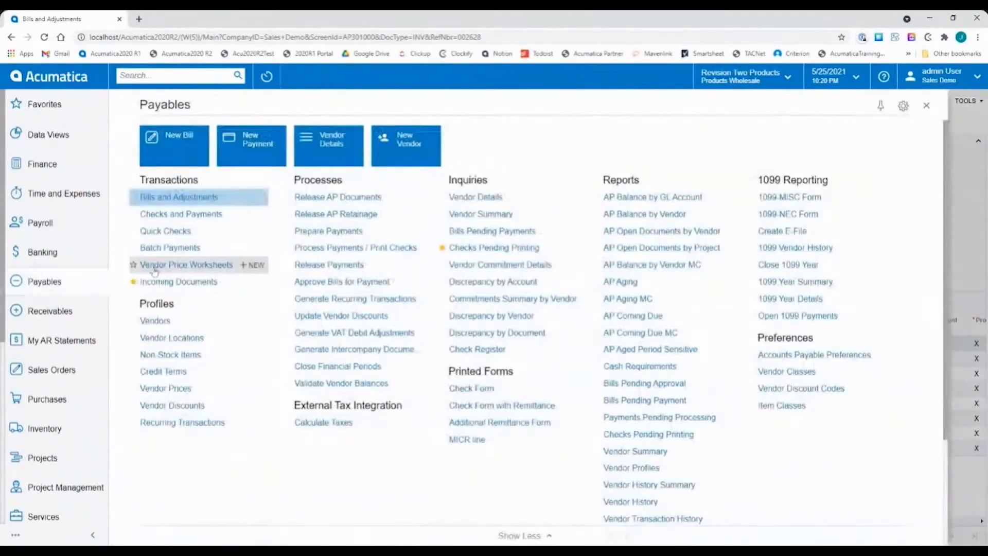
pyautogui.click(166, 283)
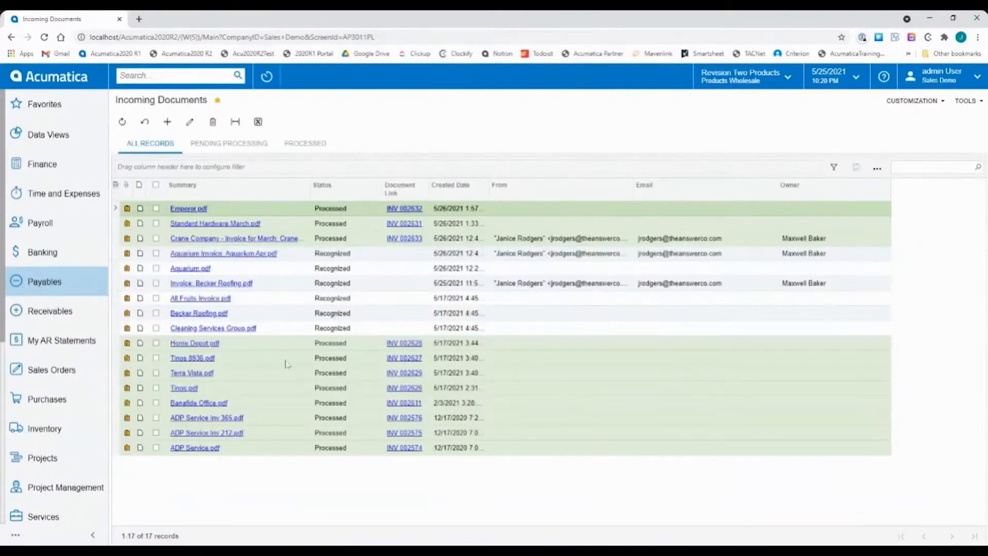
# Compare the pending and processed incoming documents, finishing on the documents pending processing.
pyautogui.click(349, 257)
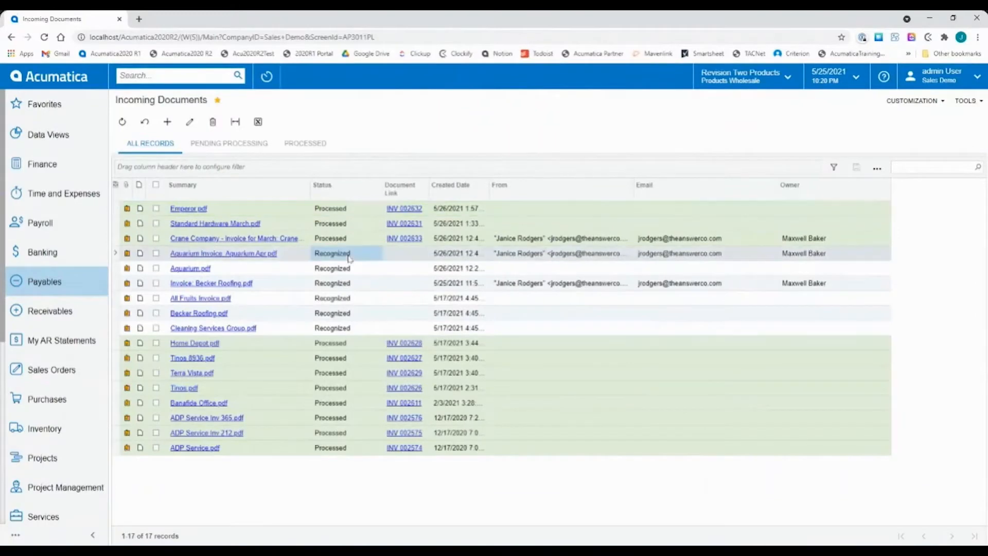
pyautogui.click(343, 209)
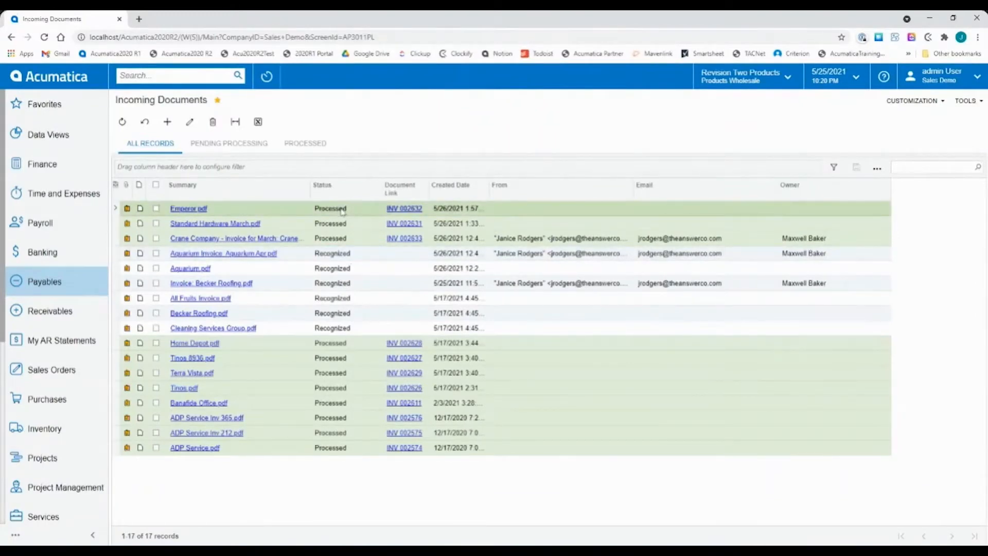
pyautogui.click(231, 151)
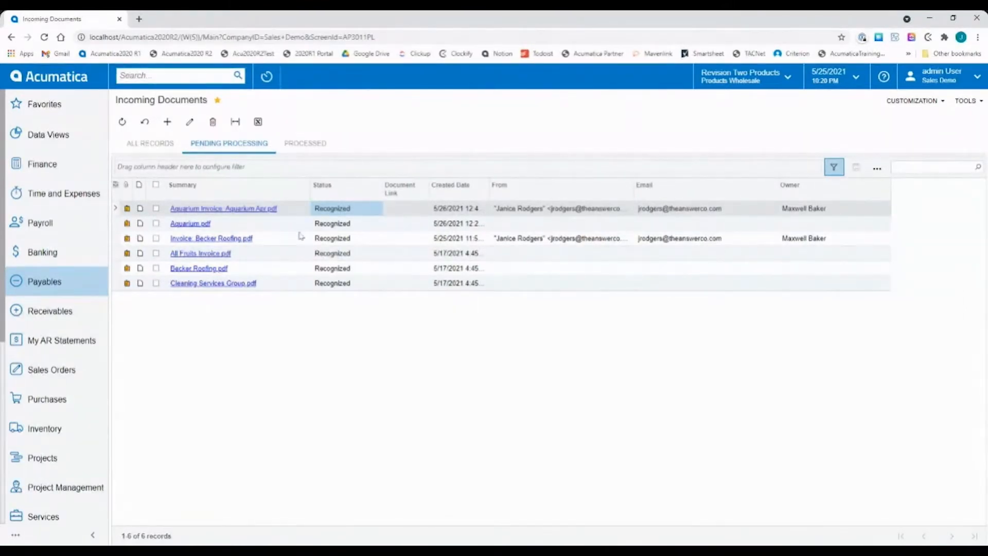
pyautogui.click(351, 224)
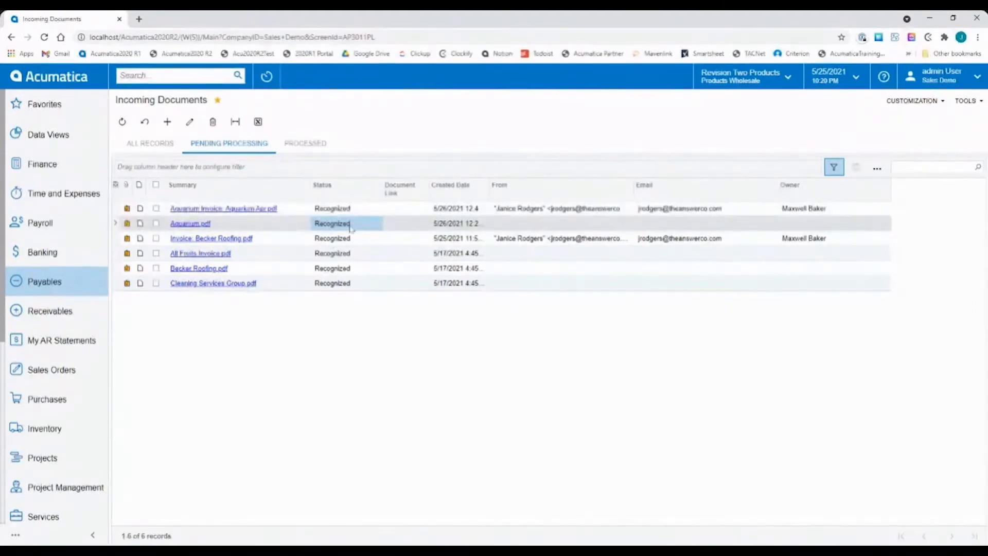
pyautogui.click(313, 146)
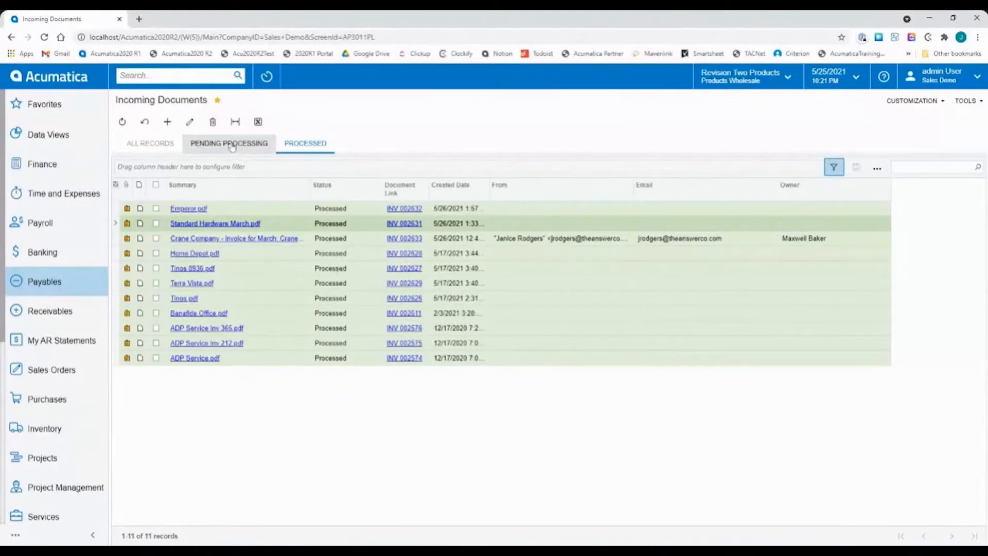
pyautogui.click(191, 144)
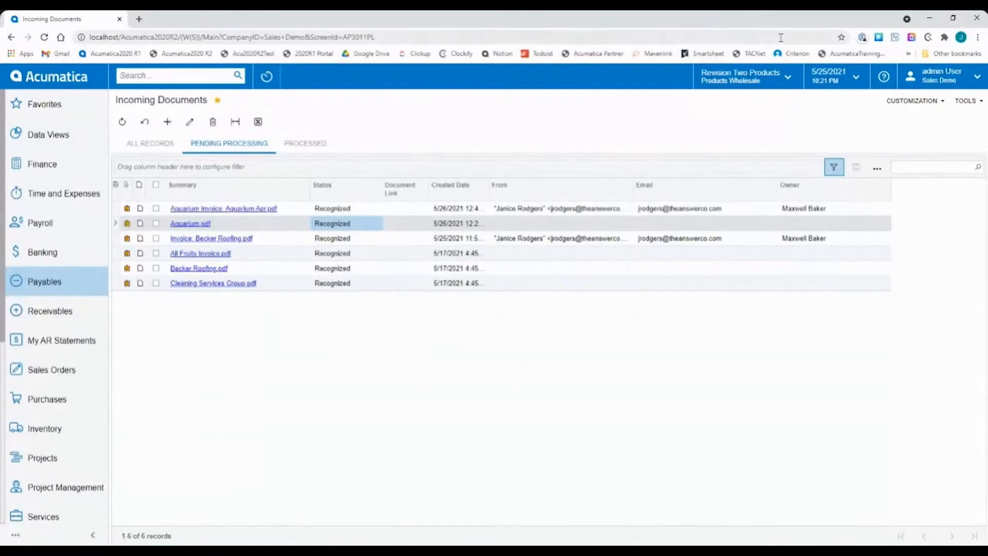
# Create a new incoming document by uploading ADP Service Inv 212.pdf from the desktop, with the browser window reduced.
pyautogui.moveTo(771, 23); pyautogui.dragTo(616, 45)
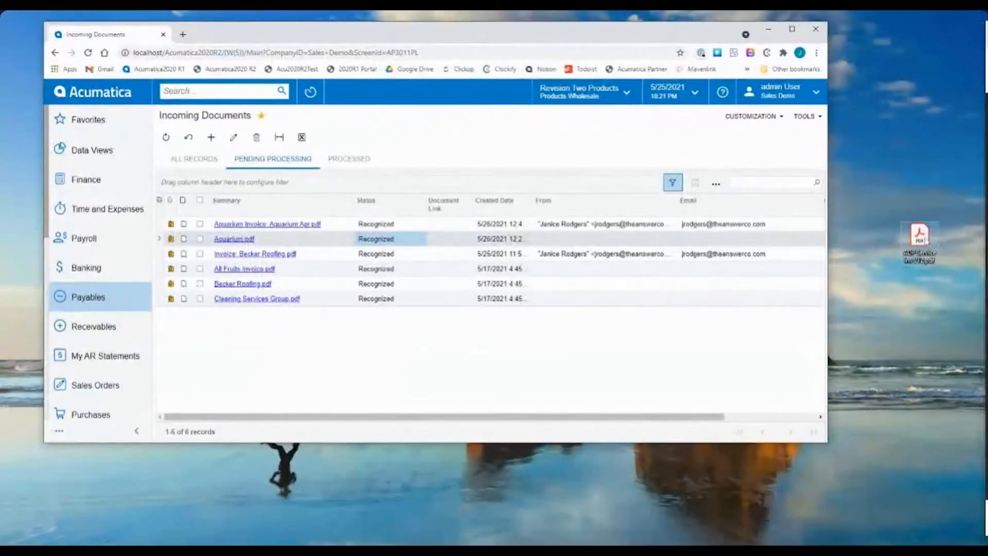
pyautogui.click(207, 138)
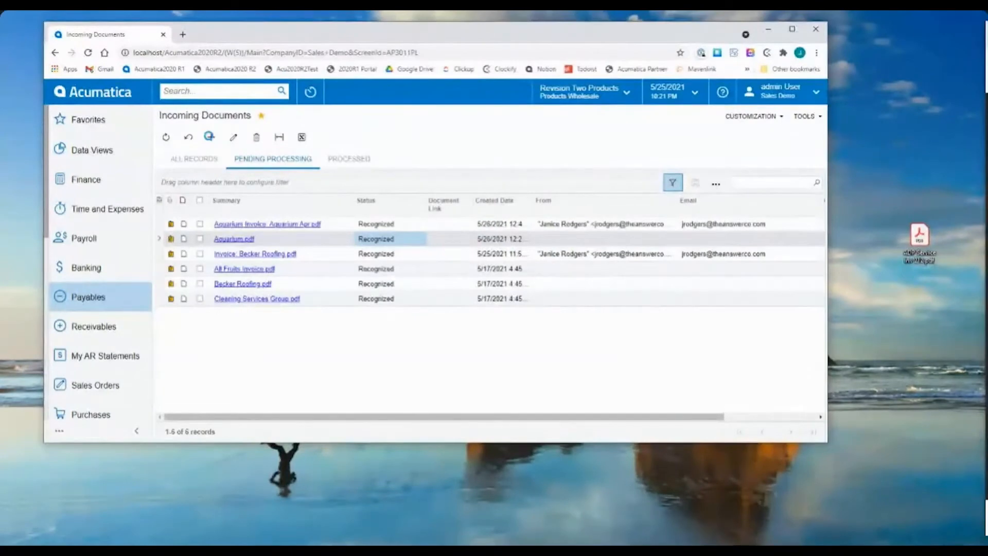
pyautogui.moveTo(920, 240); pyautogui.dragTo(580, 242)
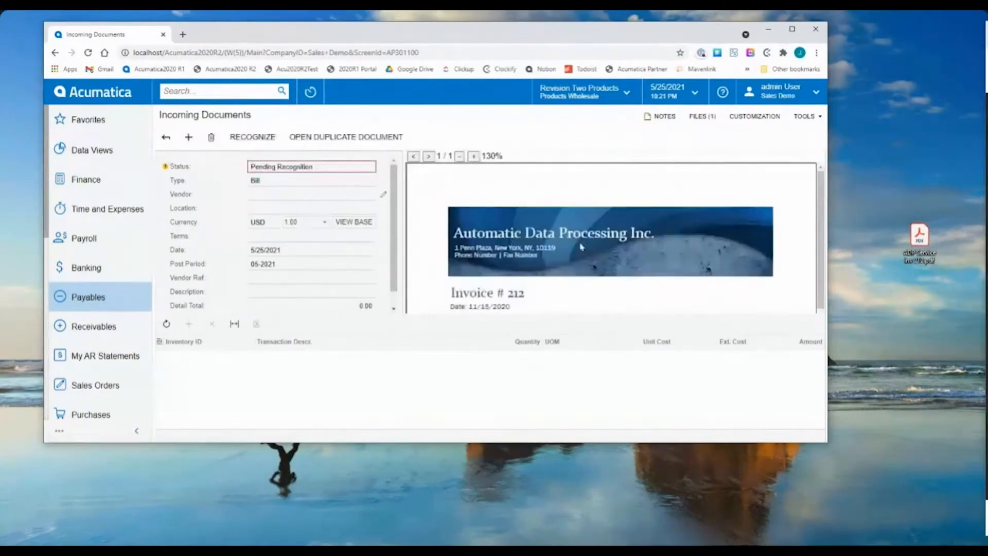
# View the uploaded document's attached files and the file picker for attaching another, closing both without adding a file.
pyautogui.click(699, 118)
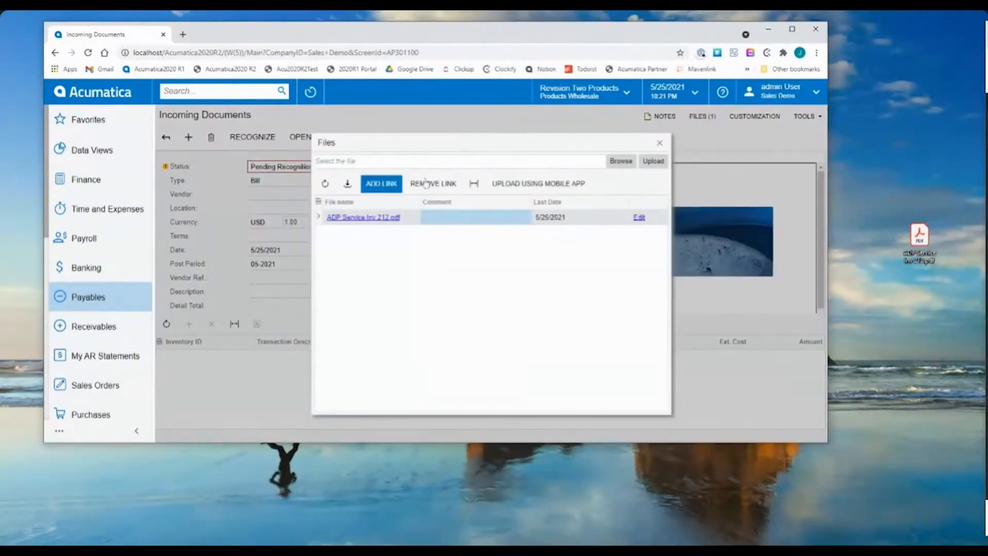
pyautogui.click(621, 161)
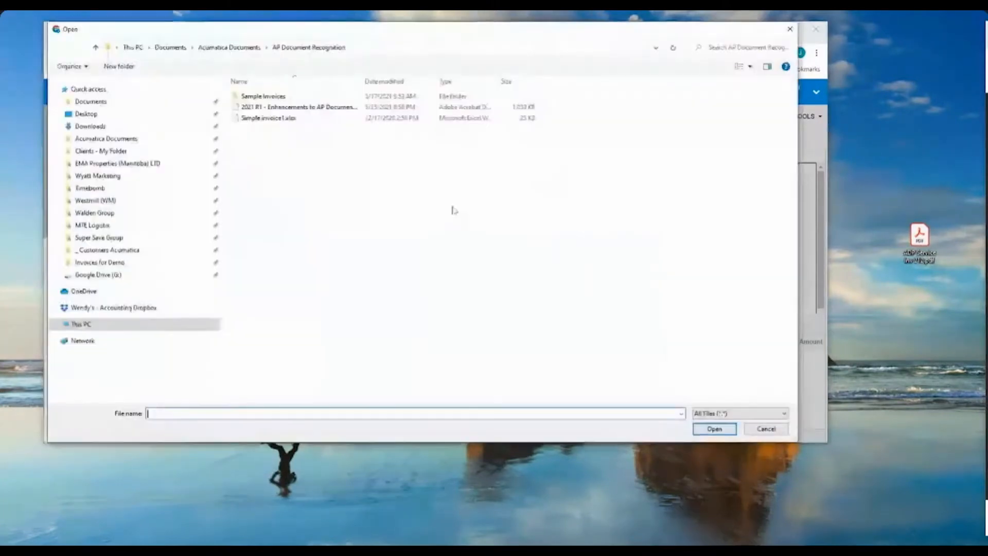
pyautogui.click(766, 428)
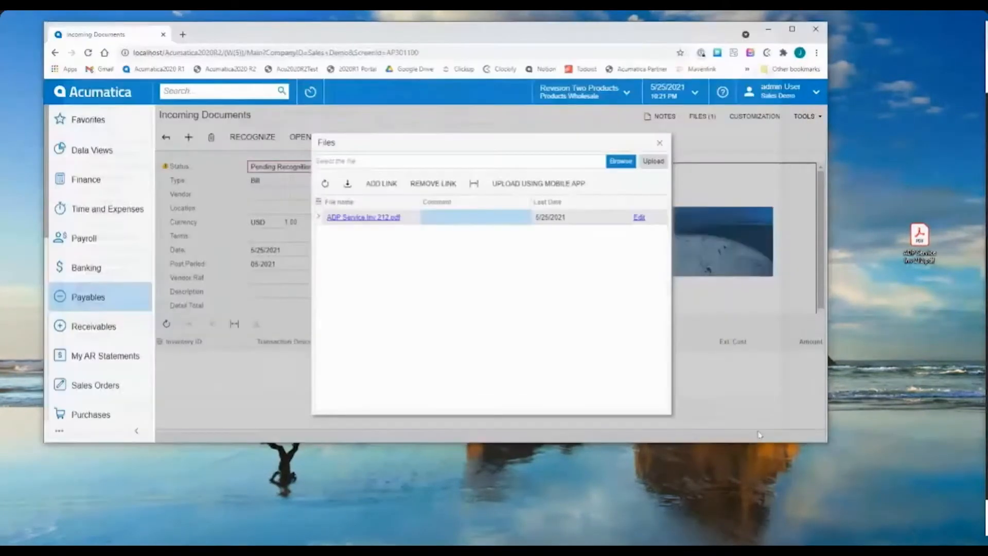
pyautogui.click(659, 143)
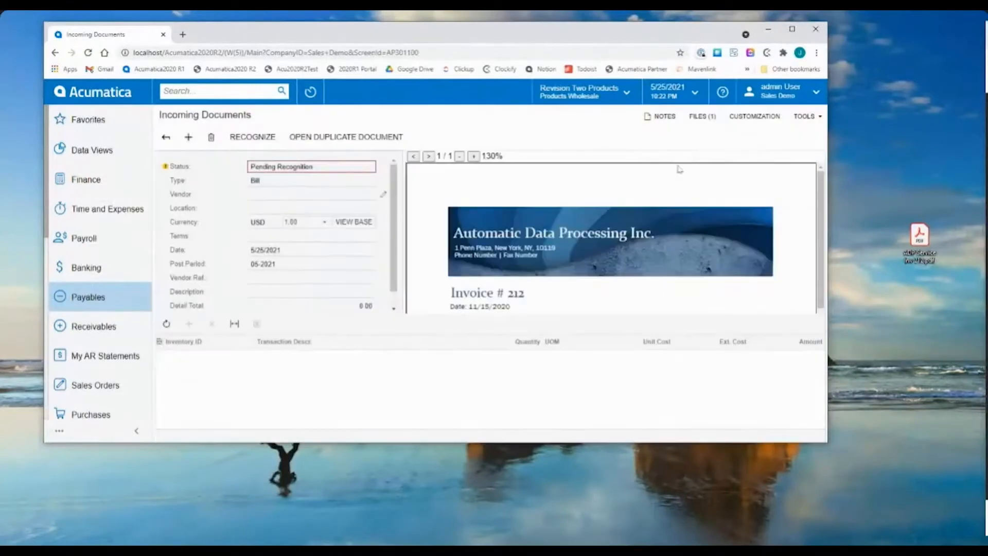
# Review the ADP invoice's line items in the maximized window and return to the Incoming Documents list.
pyautogui.click(791, 28)
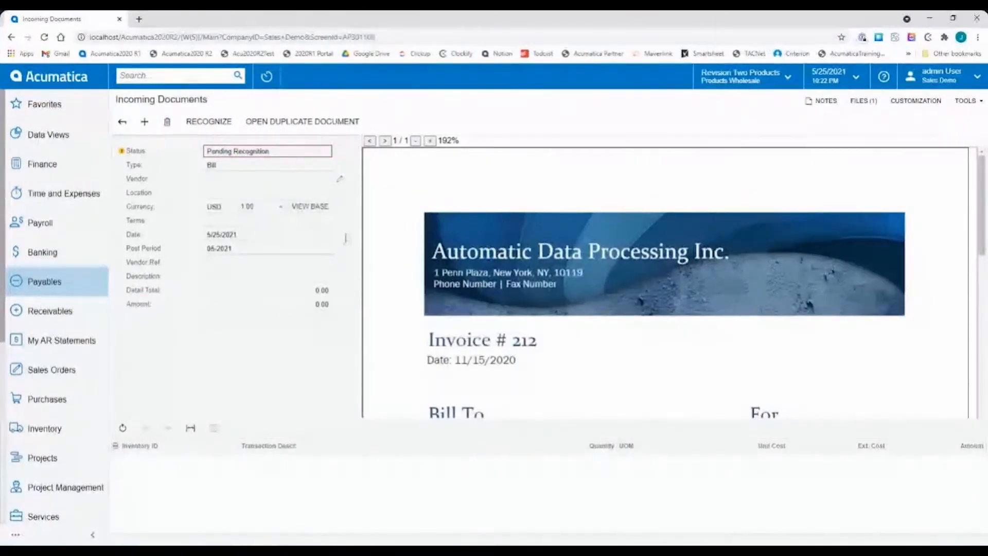
pyautogui.moveTo(124, 152)
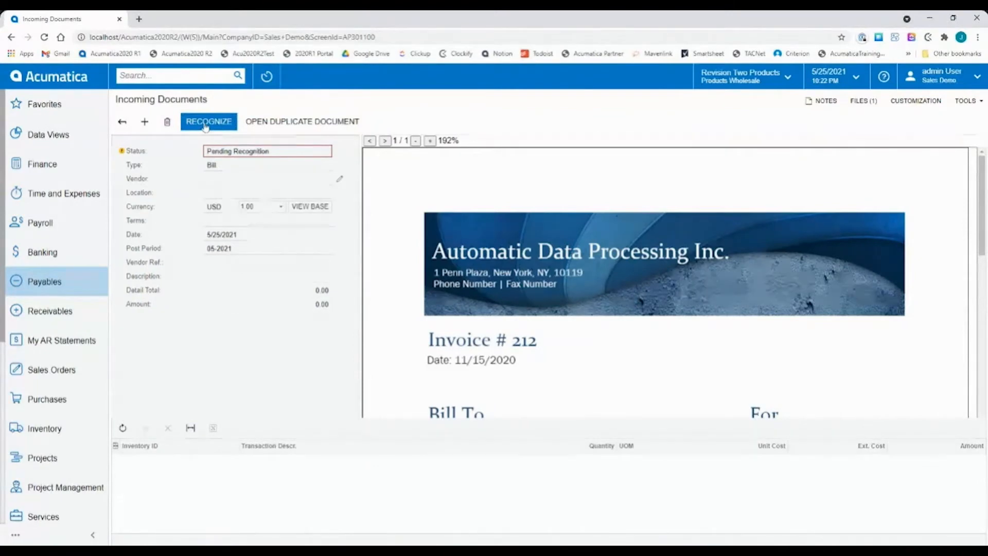
pyautogui.scroll(-5, 609, 326)
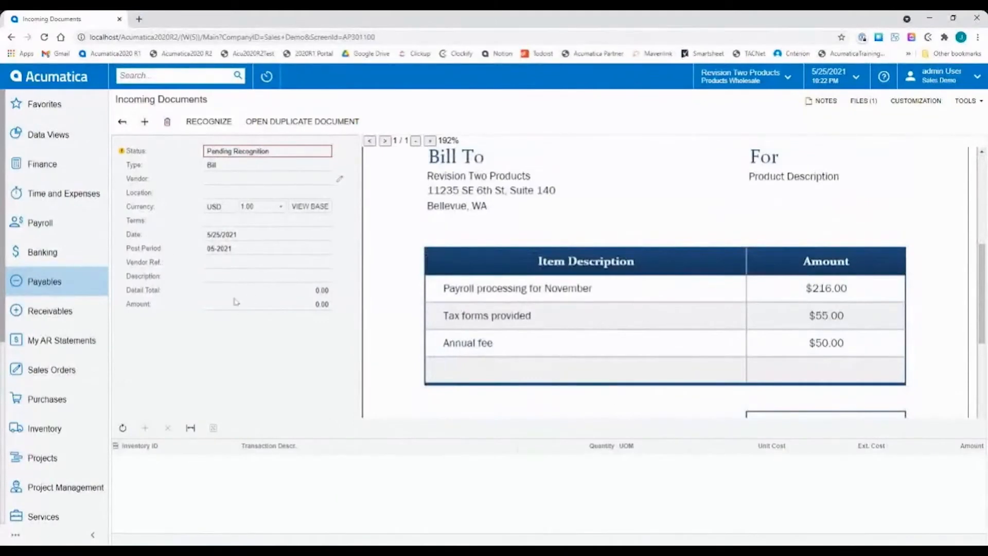
pyautogui.click(122, 122)
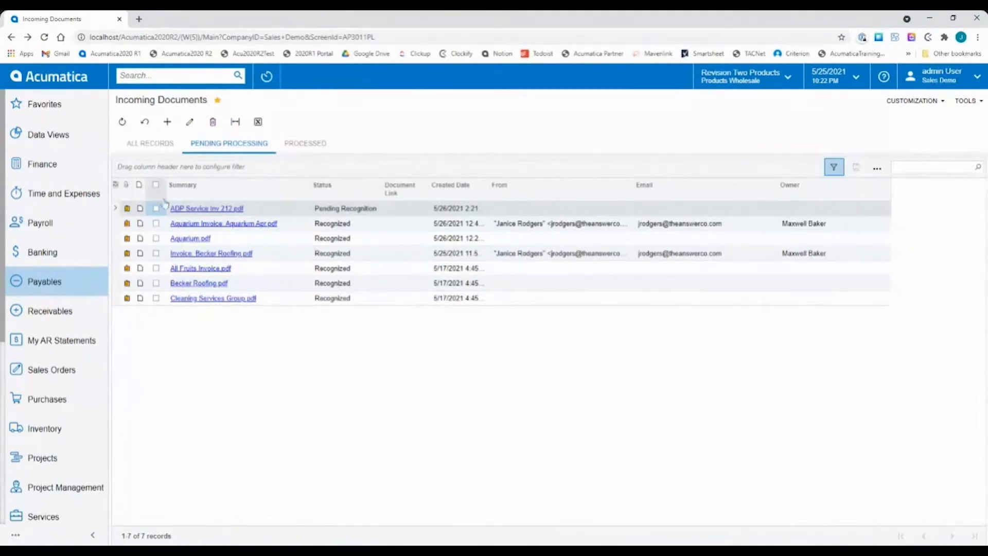
# Open the recognized document Becker Roofing.pdf and review its bill fields against the invoice preview.
pyautogui.click(337, 210)
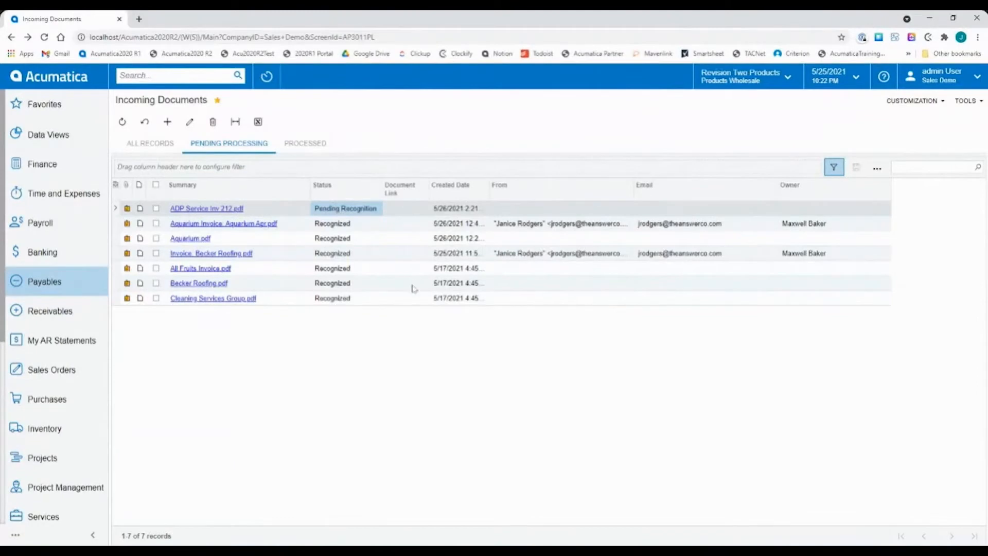
pyautogui.click(349, 303)
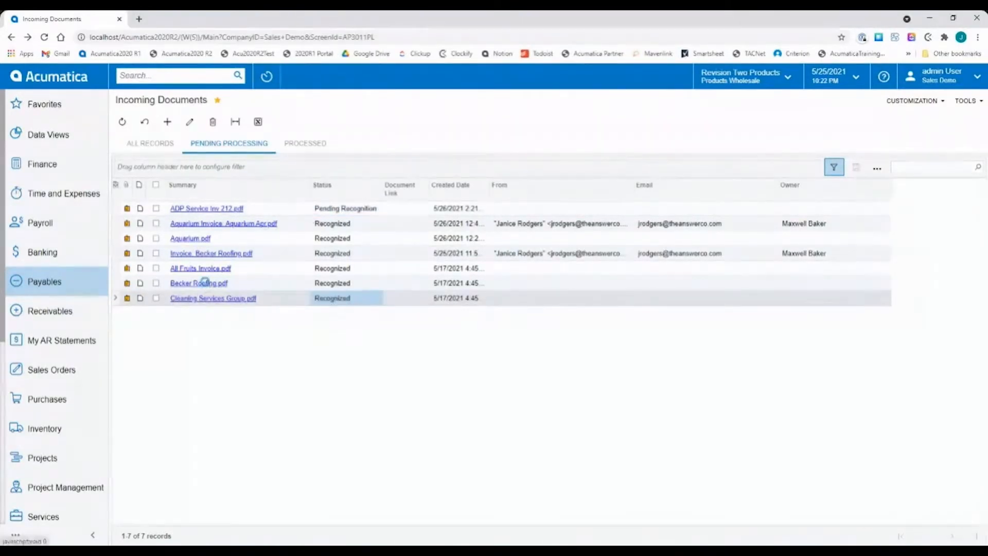
pyautogui.click(203, 283)
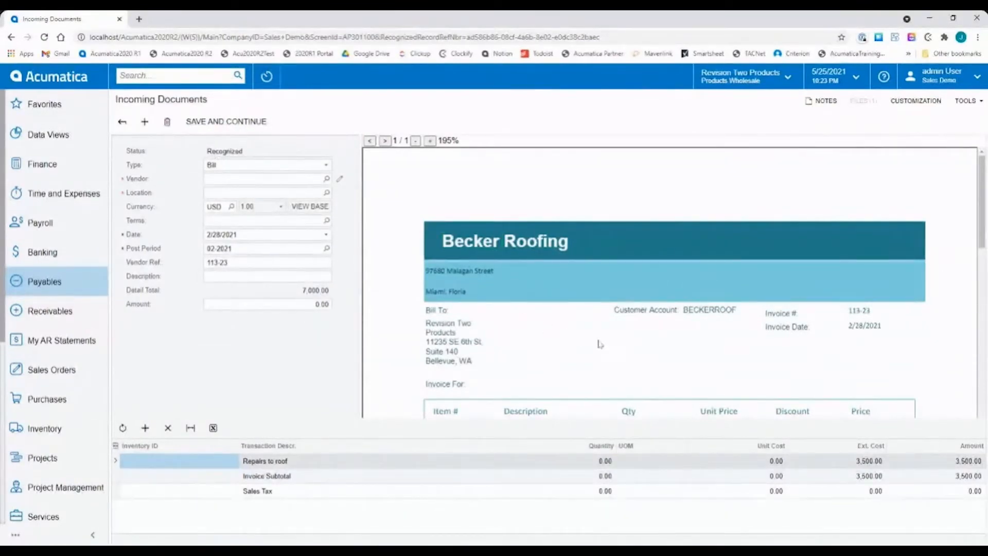
pyautogui.scroll(-1, 620, 352)
pyautogui.scroll(-1, 620, 351)
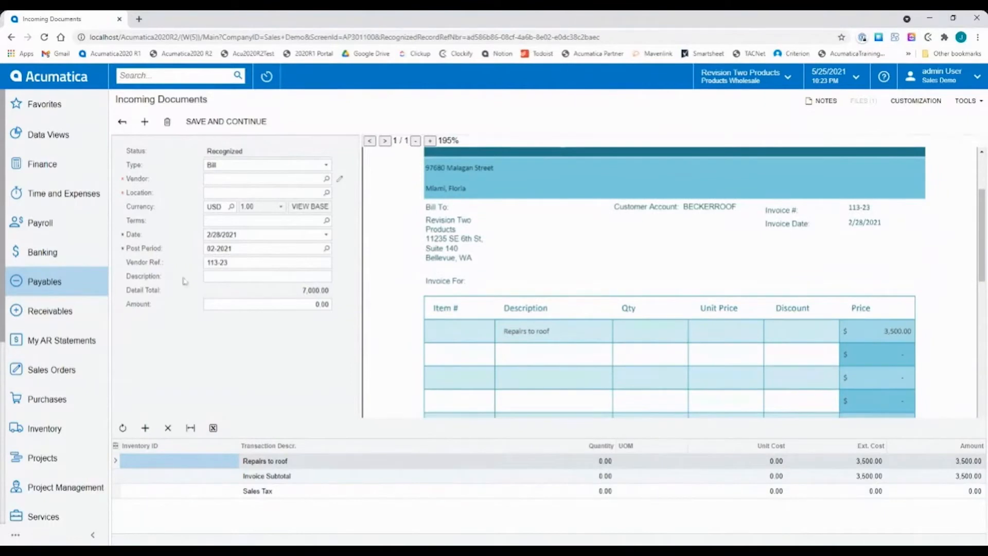
pyautogui.scroll(2, 534, 271)
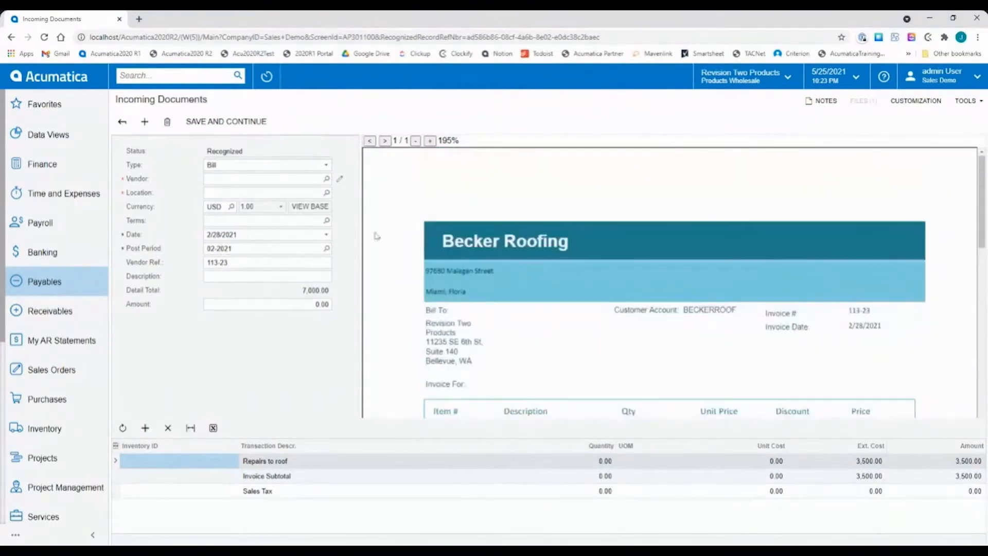
pyautogui.click(233, 122)
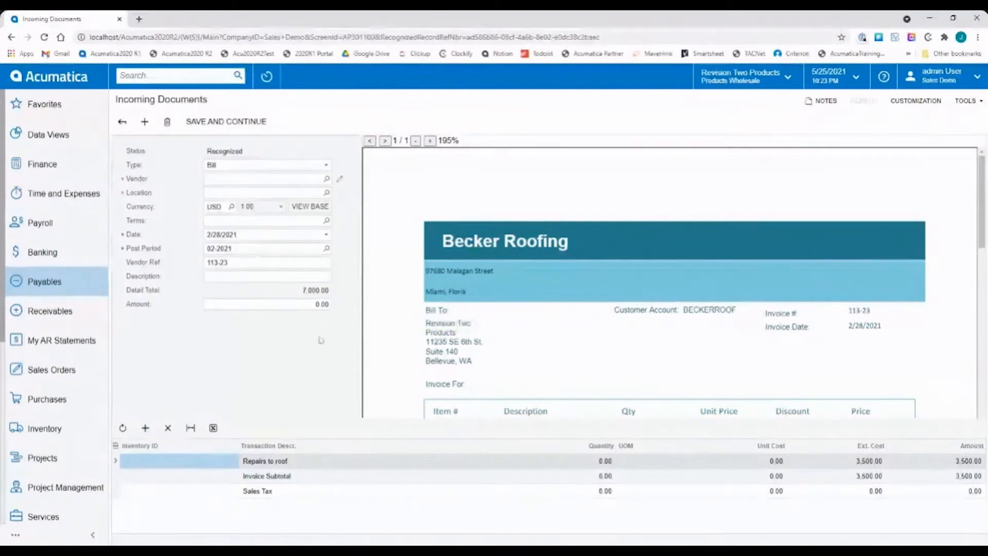
pyautogui.scroll(-1, 549, 302)
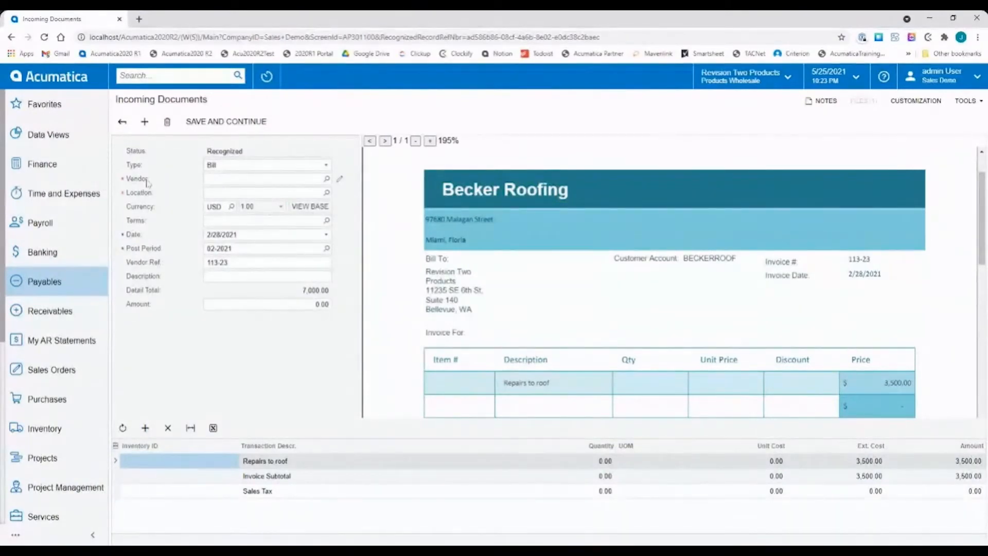
# Set the bill's vendor to BECKERROOF by capturing the Customer Account text from the invoice preview.
pyautogui.click(215, 178)
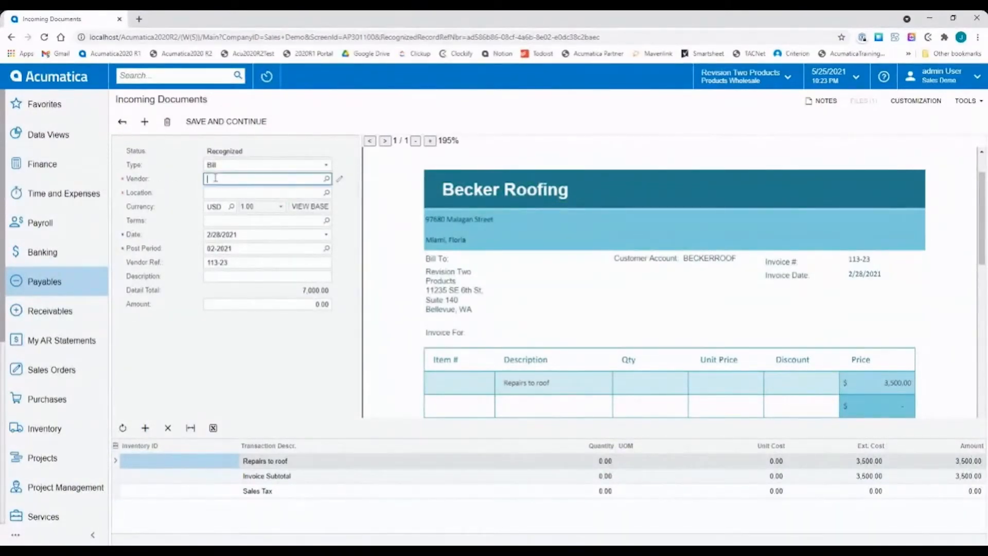
pyautogui.click(327, 179)
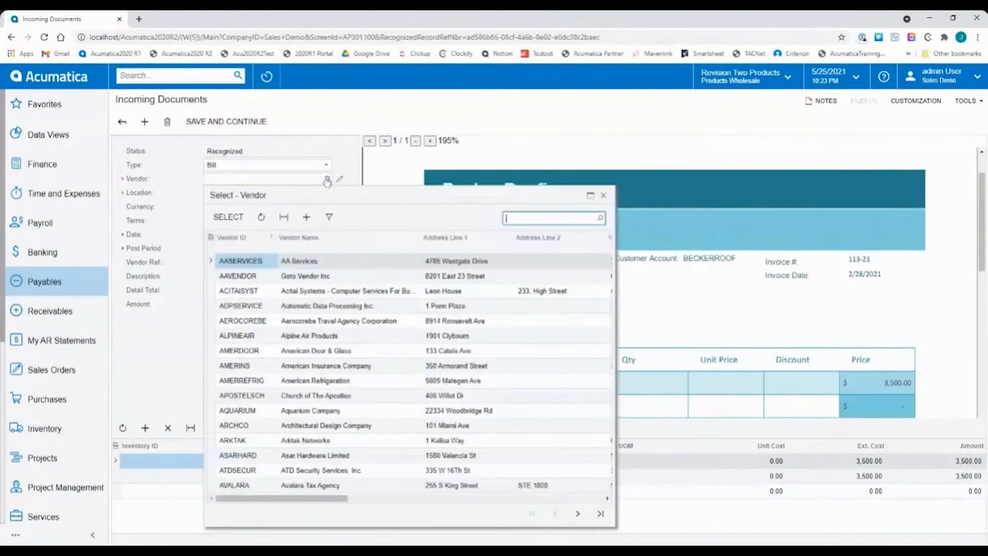
pyautogui.click(603, 196)
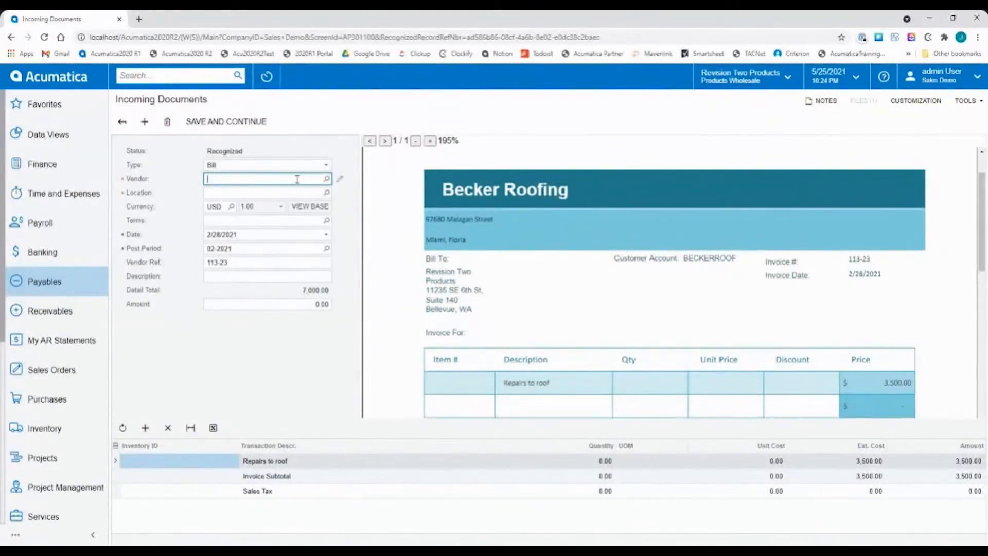
pyautogui.click(704, 258)
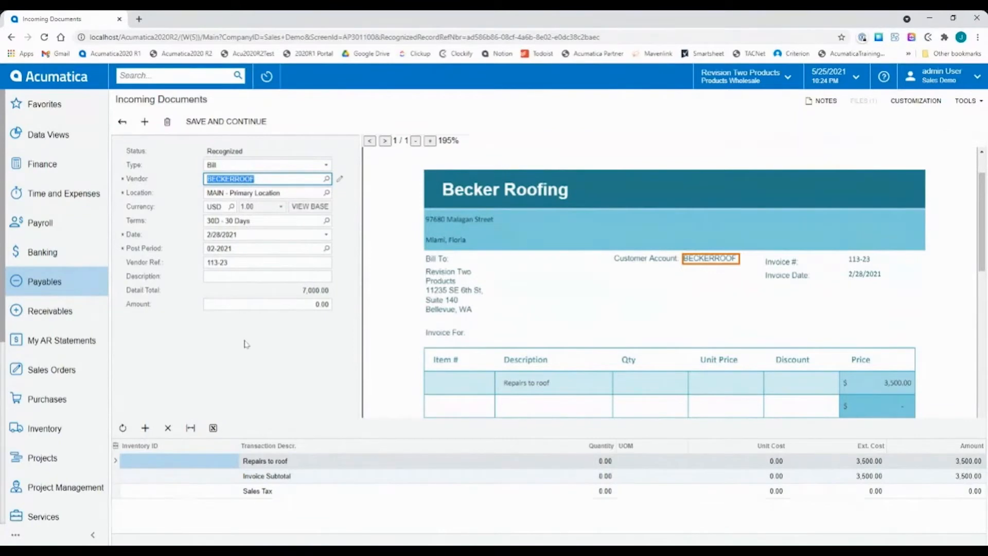
# Check the bill's date, post period and vendor reference against the invoice, and set the description to Roofing from the invoice heading.
pyautogui.click(246, 234)
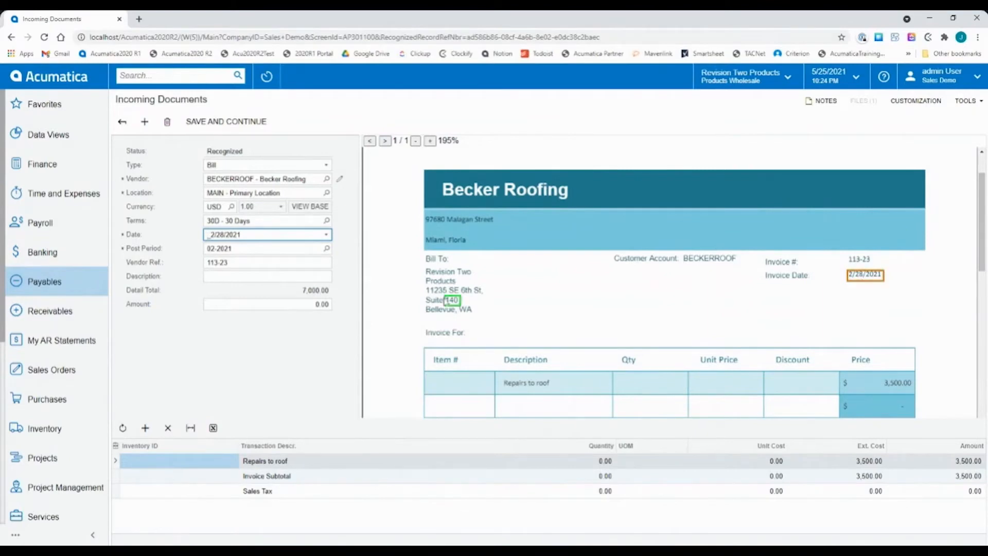
pyautogui.click(261, 251)
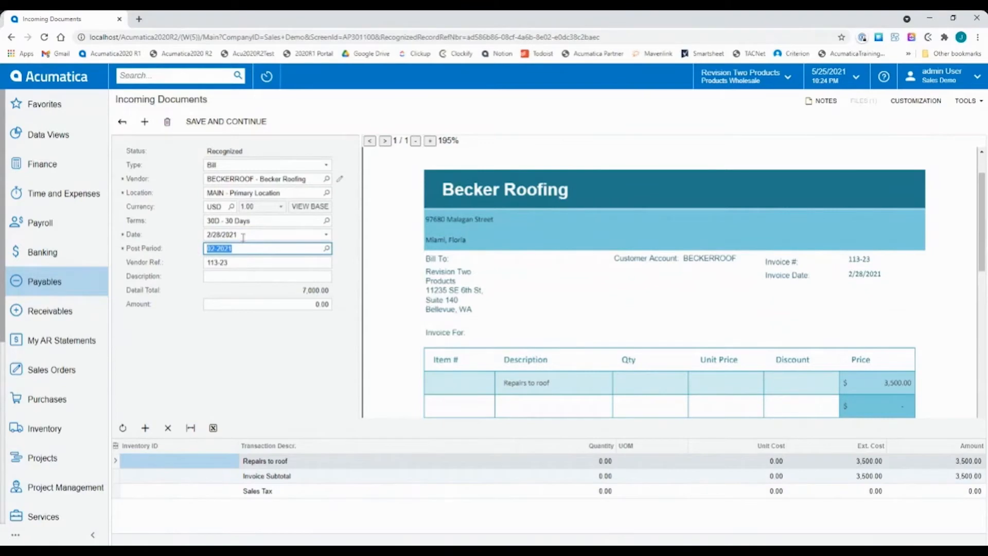
pyautogui.click(248, 263)
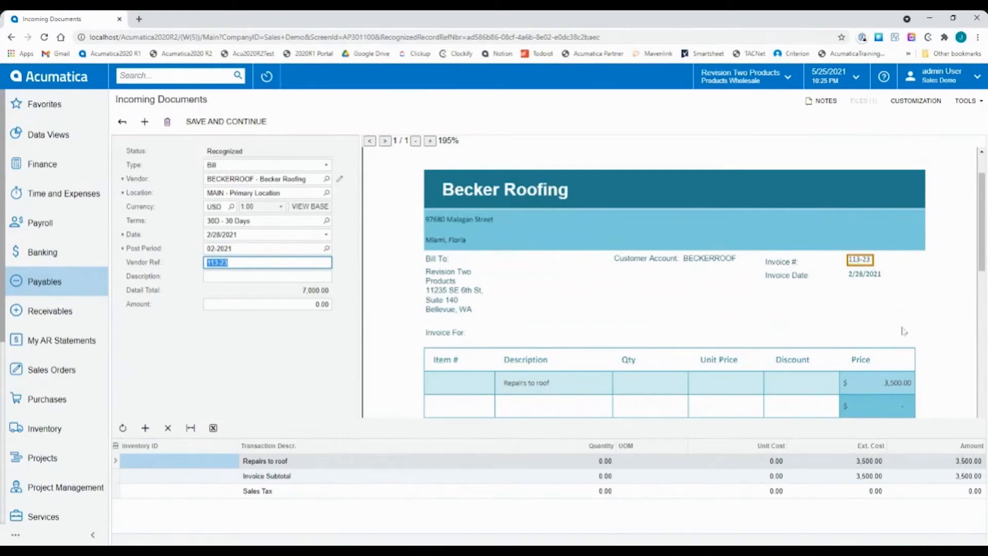
pyautogui.click(223, 277)
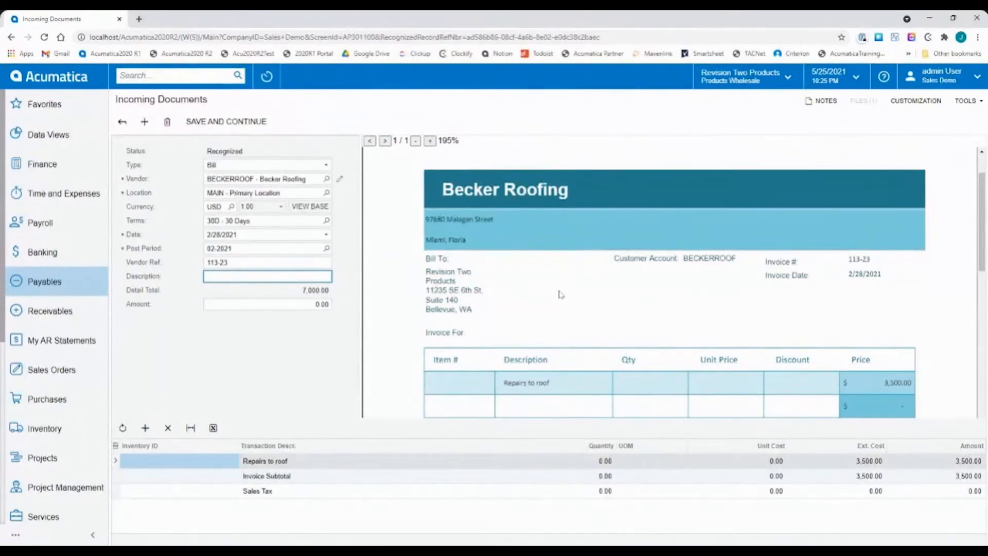
pyautogui.click(532, 198)
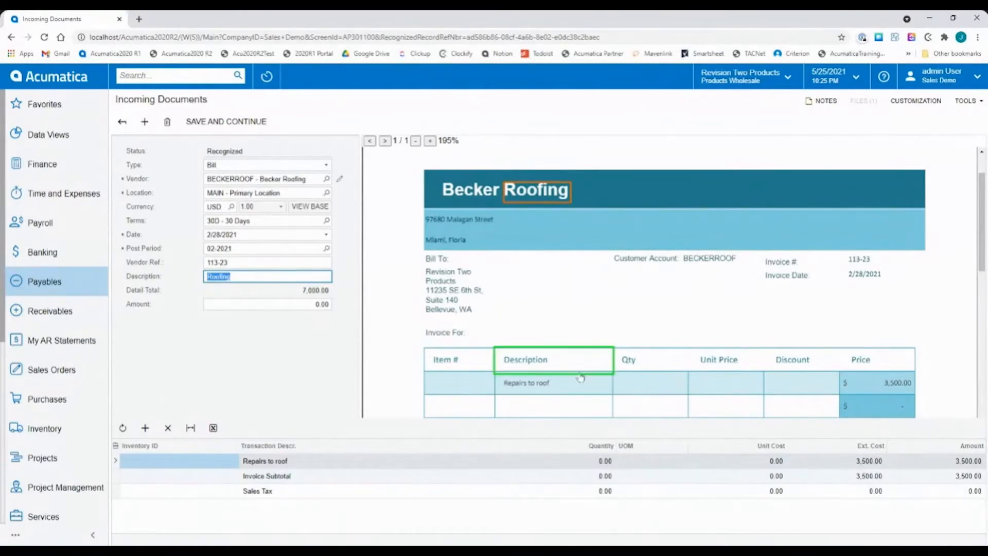
# Compare the bill's detail lines with the invoice table and delete the Invoice Subtotal and Sales Tax lines.
pyautogui.scroll(-2, 587, 376)
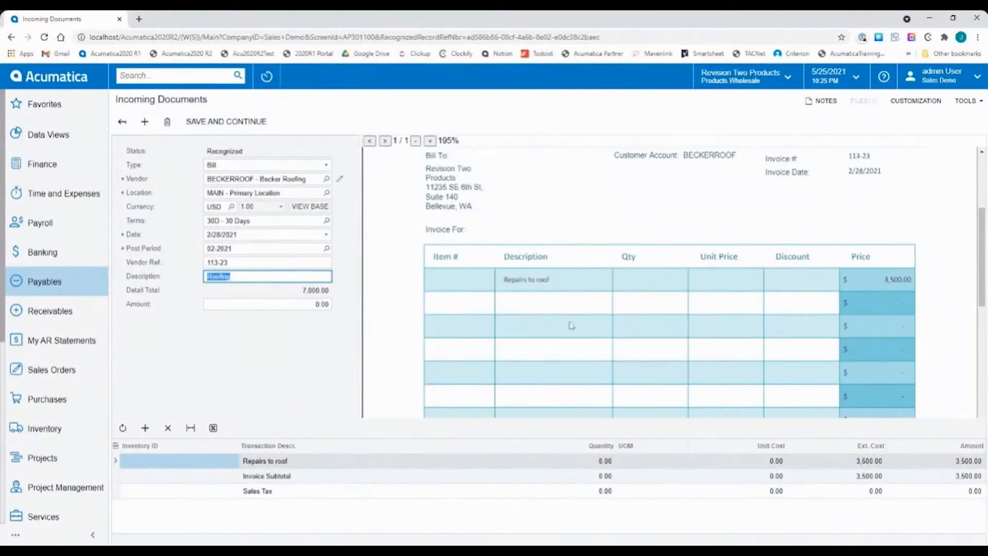
pyautogui.click(301, 461)
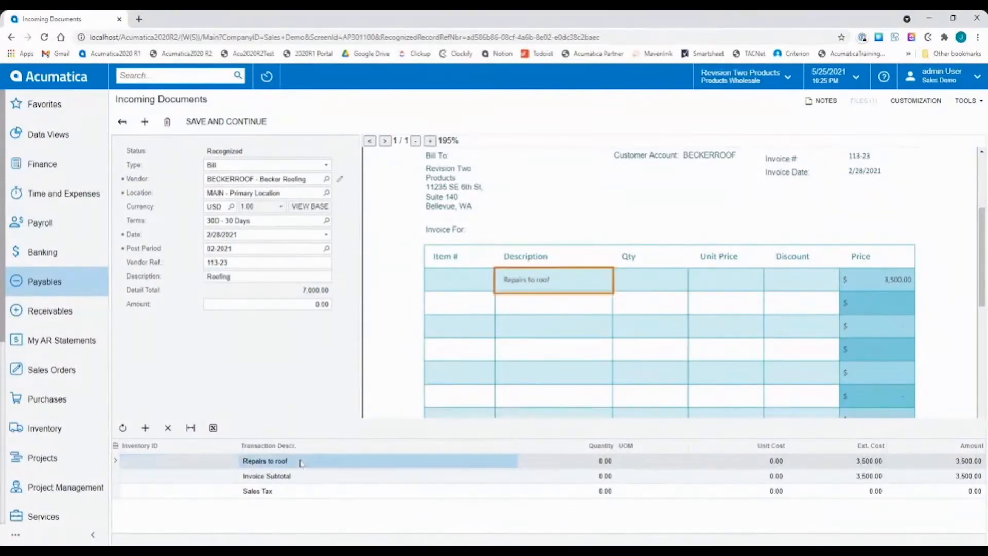
pyautogui.click(393, 479)
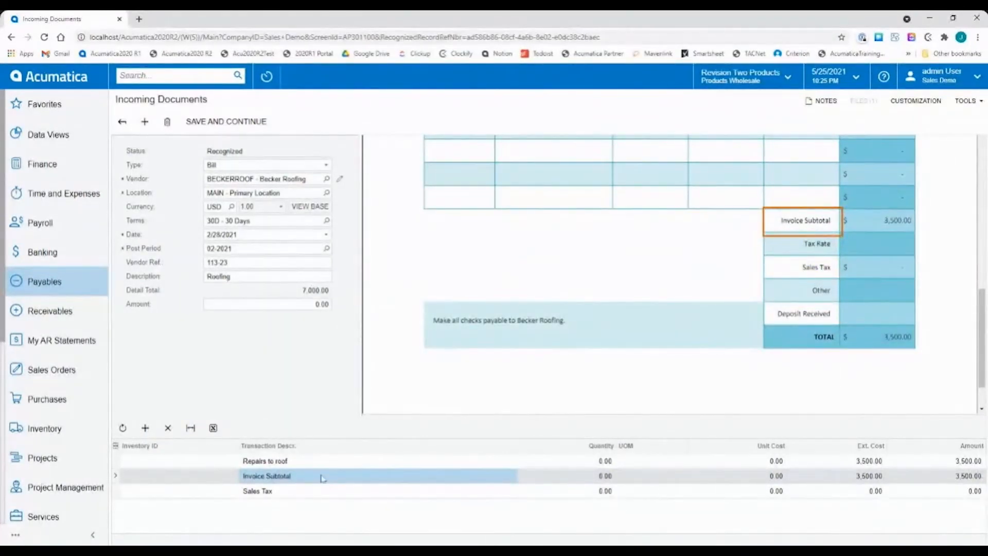
pyautogui.hotkey('ctrl', 'Delete')
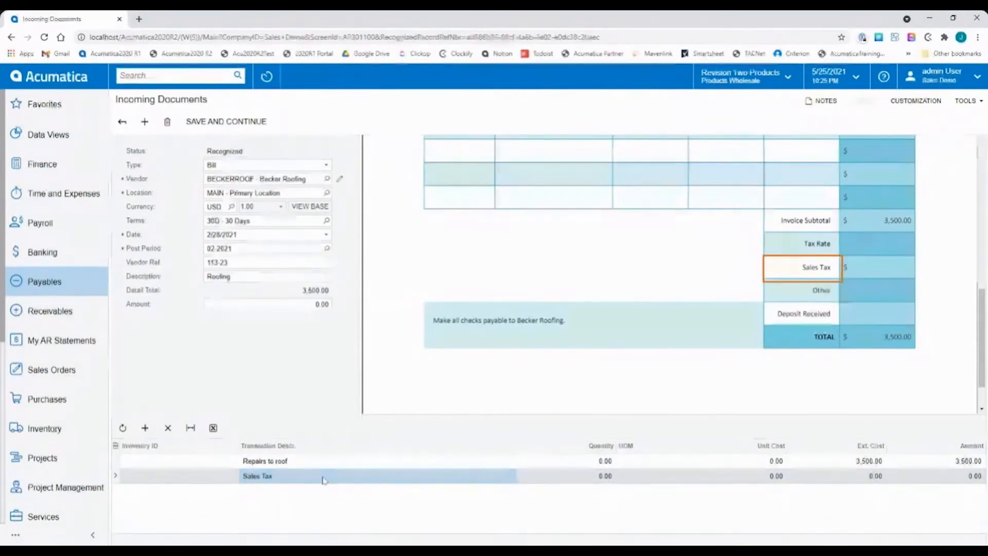
pyautogui.hotkey('ctrl', 'Delete')
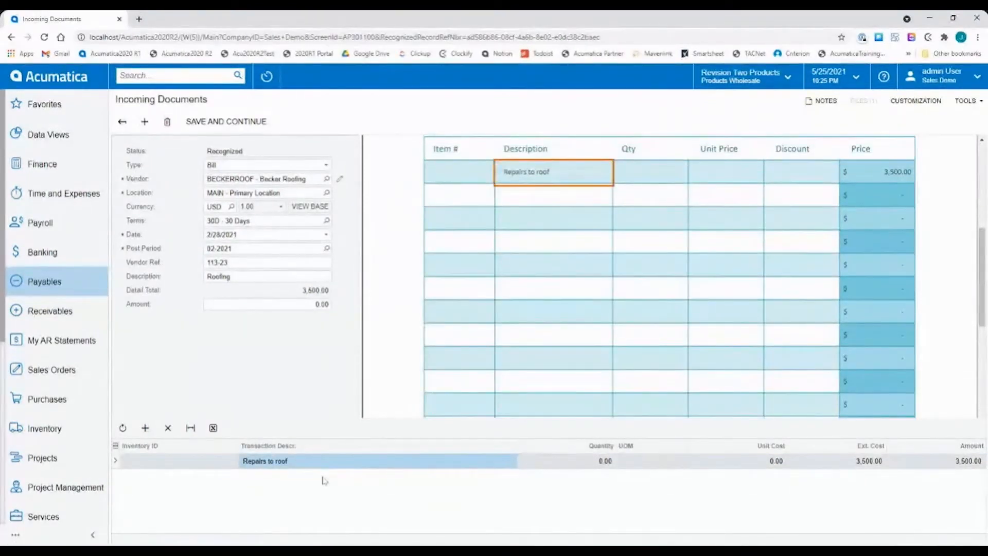
# Compare the detail total with the invoice and set the bill's Amount to 3,500.00 by capturing the invoice's TOTAL value.
pyautogui.scroll(-4, 639, 353)
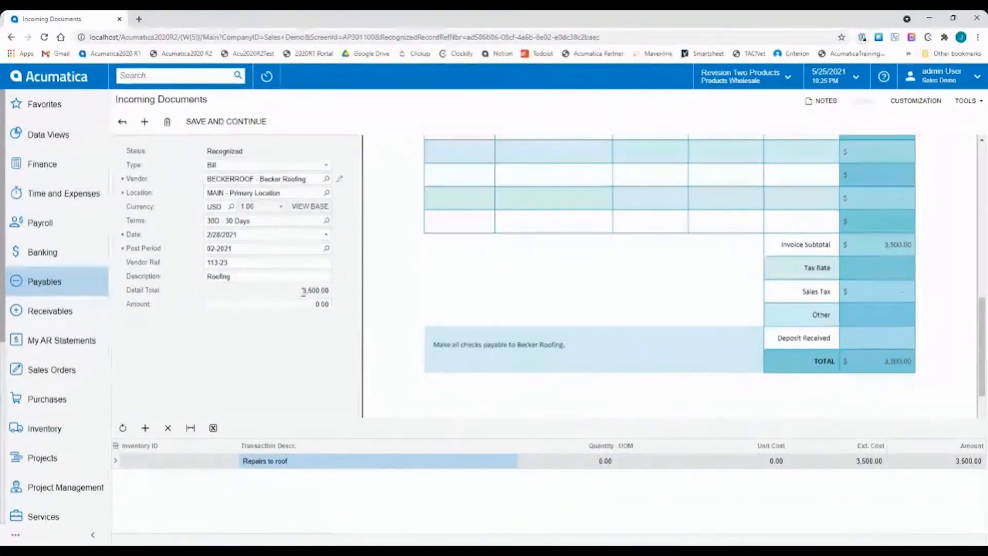
pyautogui.moveTo(303, 290); pyautogui.dragTo(329, 290)
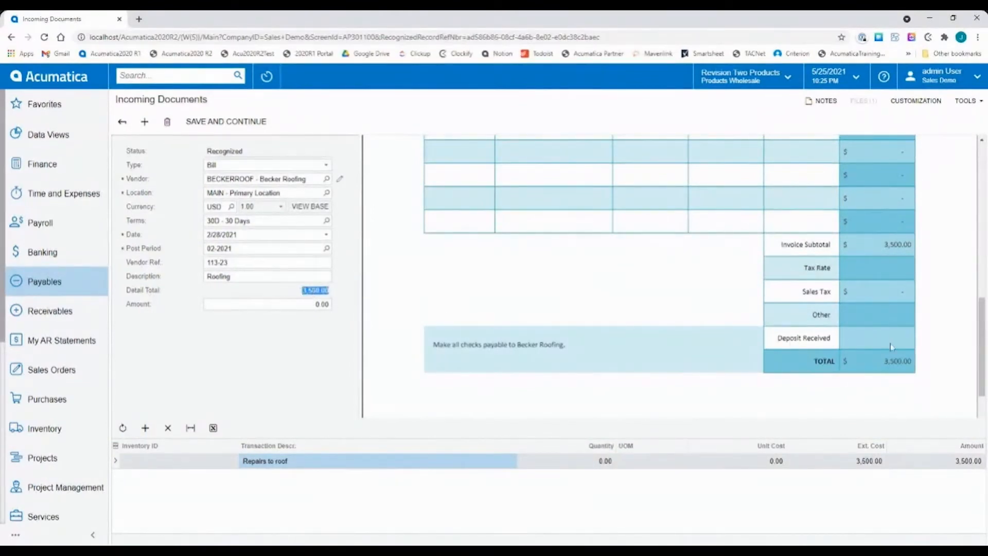
pyautogui.click(288, 305)
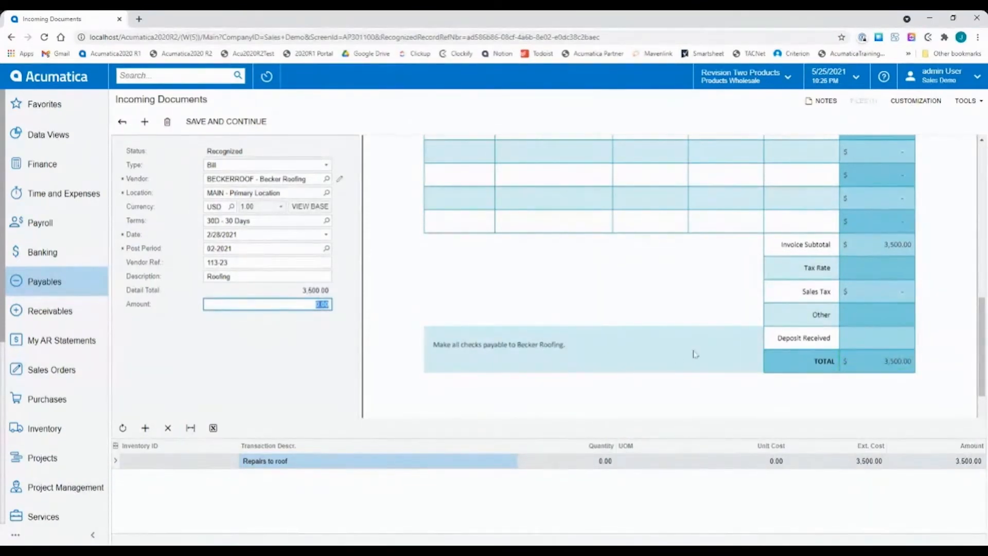
pyautogui.click(254, 305)
pyautogui.click(897, 364)
pyautogui.click(307, 337)
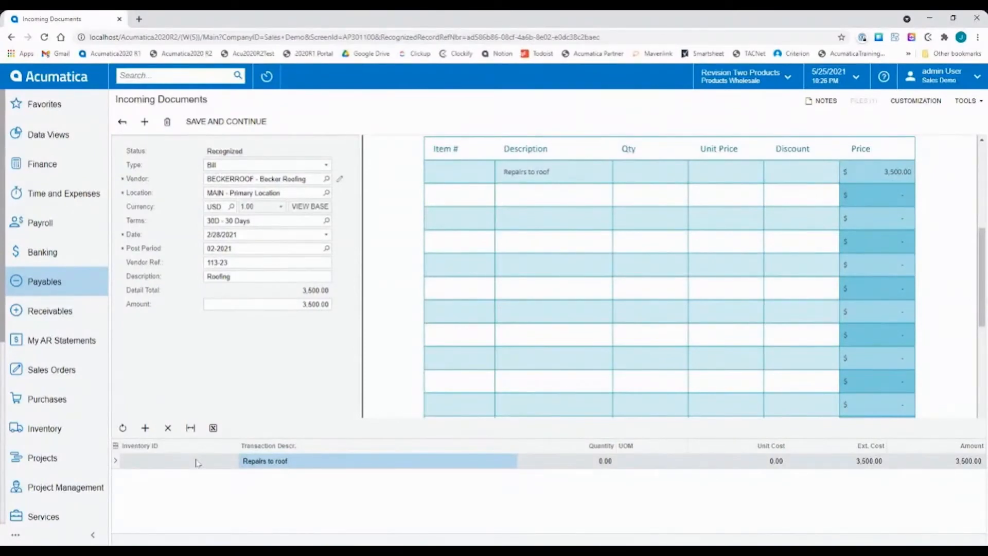
# Look over the completed Becker Roofing document, save it and continue to the resulting AP bill.
pyautogui.scroll(5, 597, 332)
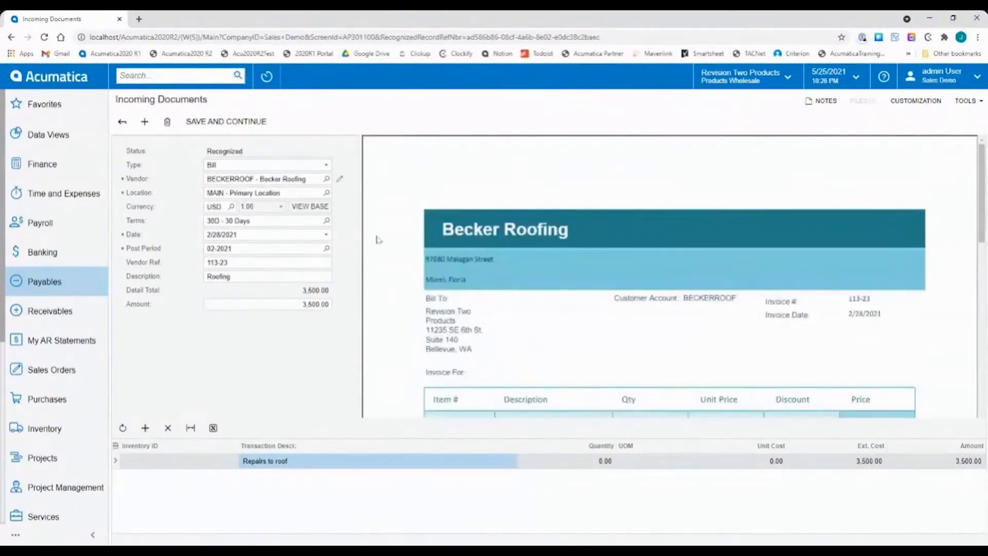
pyautogui.click(221, 123)
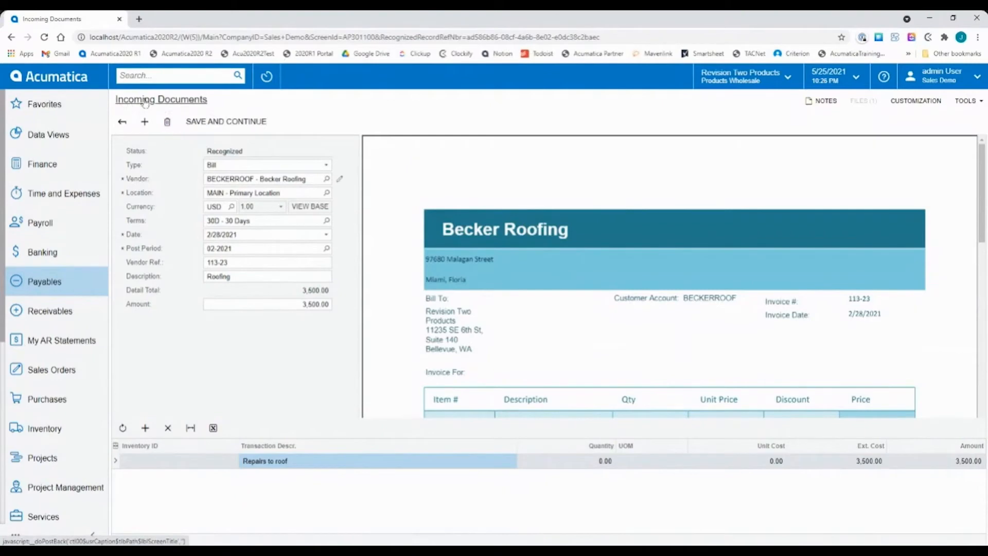
pyautogui.click(234, 124)
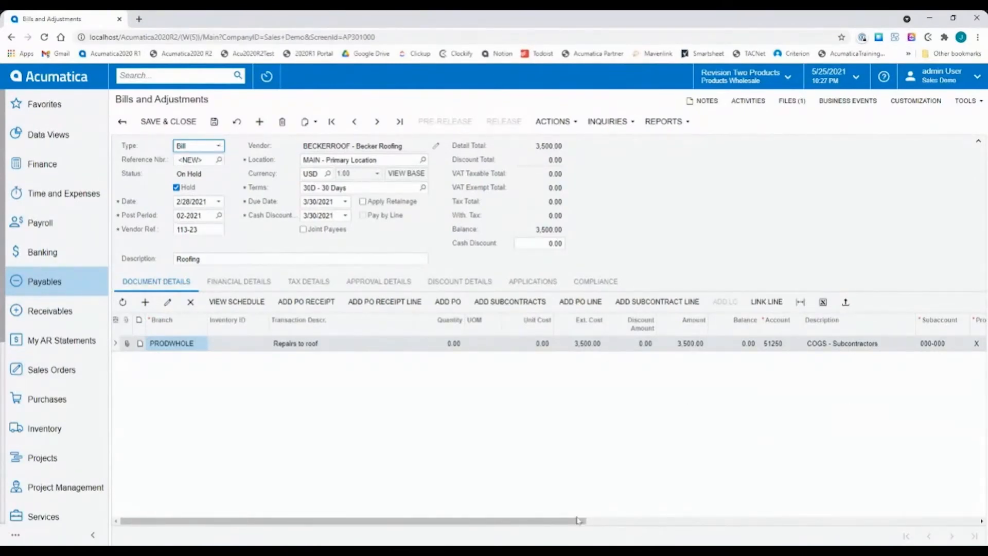
# Review the Repairs to roof line's account and project columns, take the bill off hold and release it.
pyautogui.moveTo(565, 521); pyautogui.dragTo(786, 534)
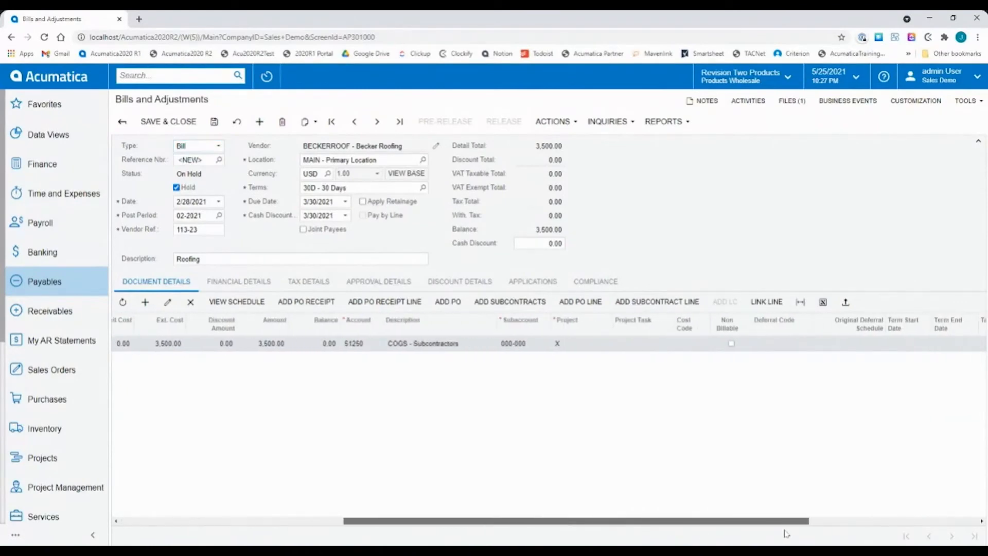
pyautogui.moveTo(786, 533); pyautogui.dragTo(561, 530)
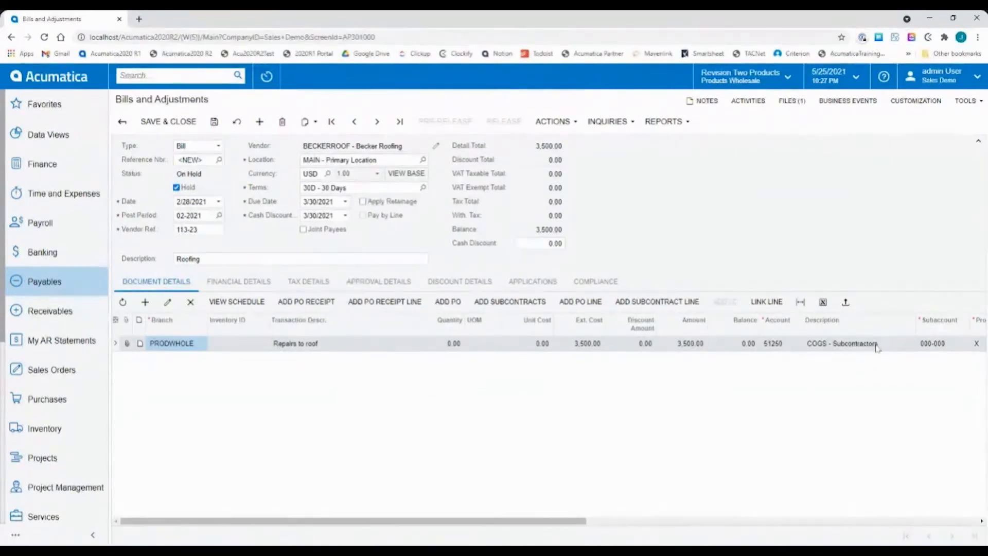
pyautogui.click(179, 189)
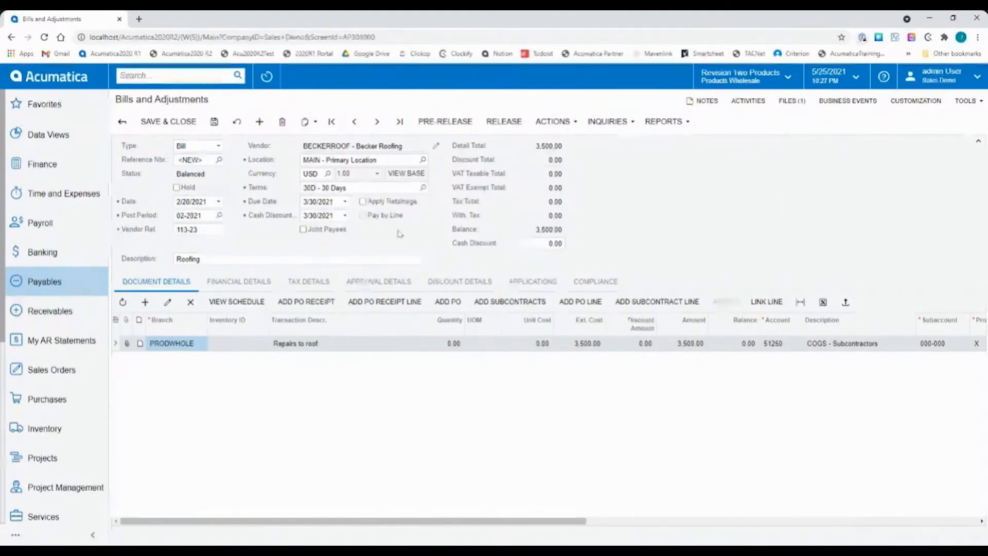
pyautogui.click(504, 122)
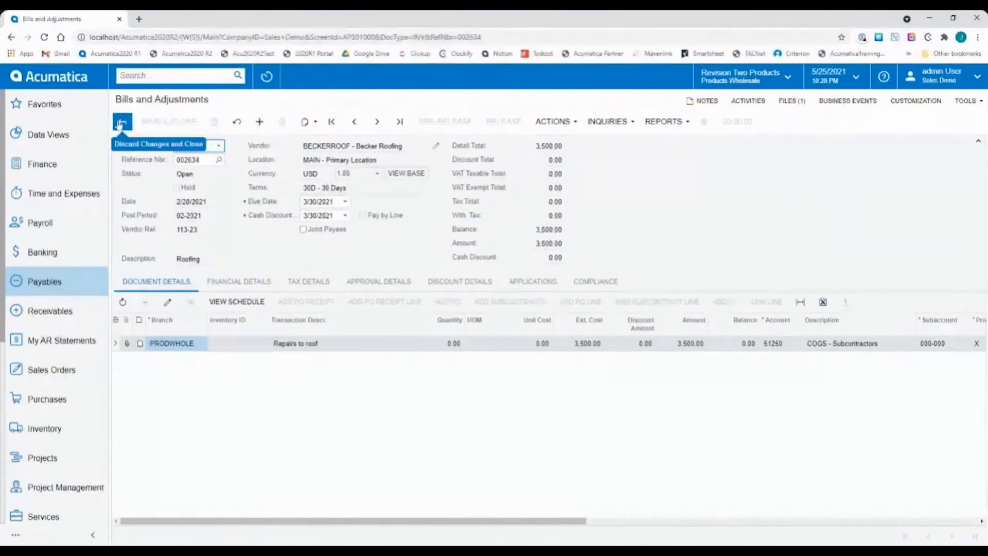
# View the attached Becker Roofing.pdf from the released bill in the Bills and Adjustments list, closing the PDF and the attachments window.
pyautogui.click(52, 282)
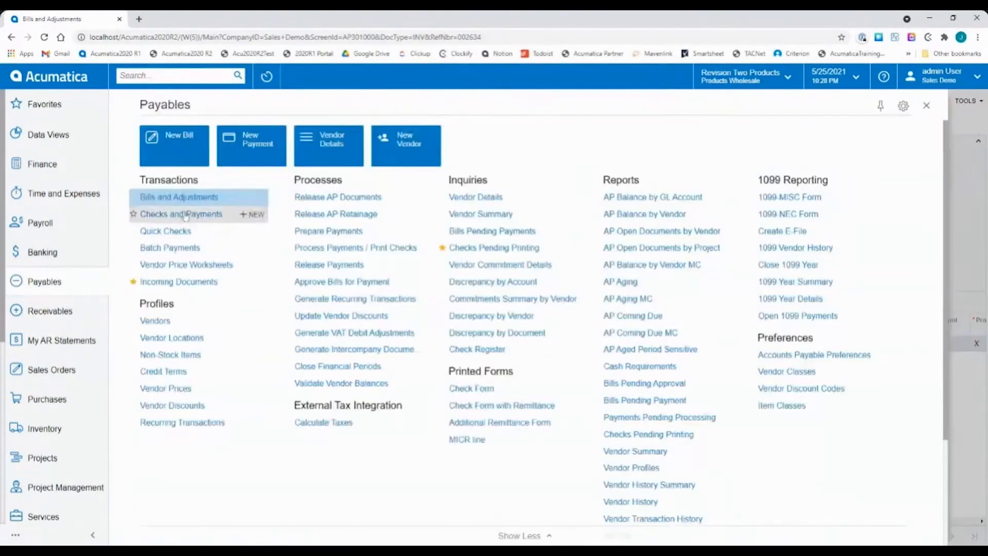
pyautogui.click(174, 201)
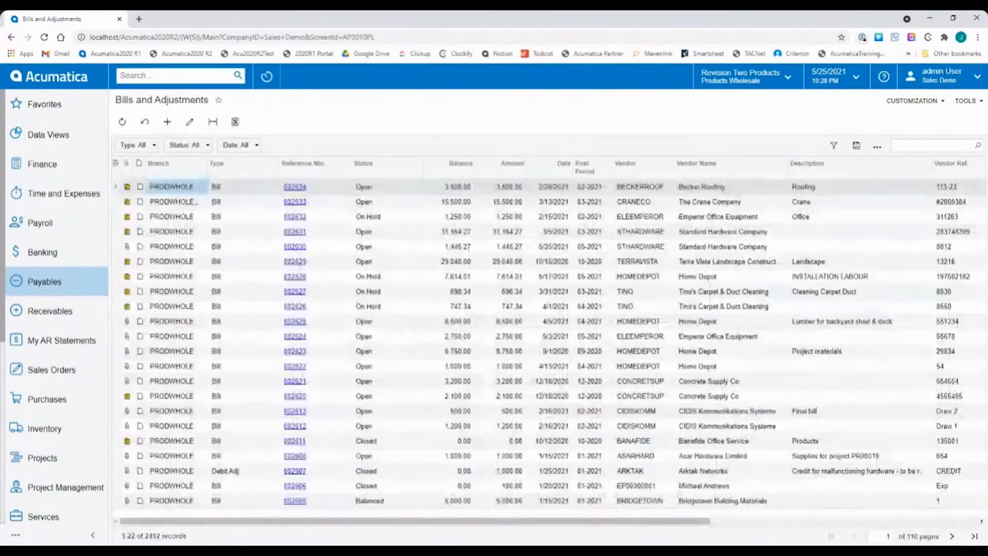
pyautogui.click(397, 189)
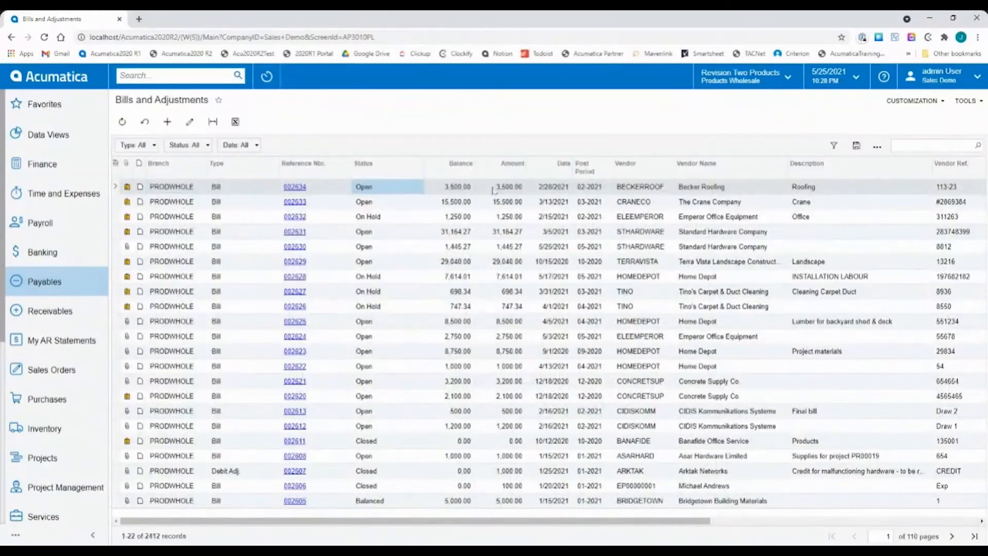
pyautogui.click(127, 188)
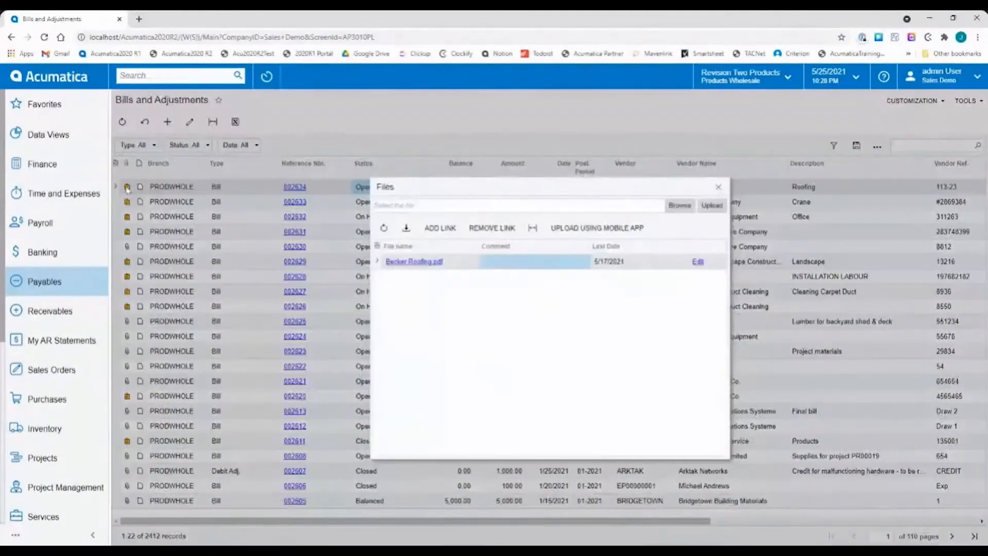
pyautogui.click(413, 263)
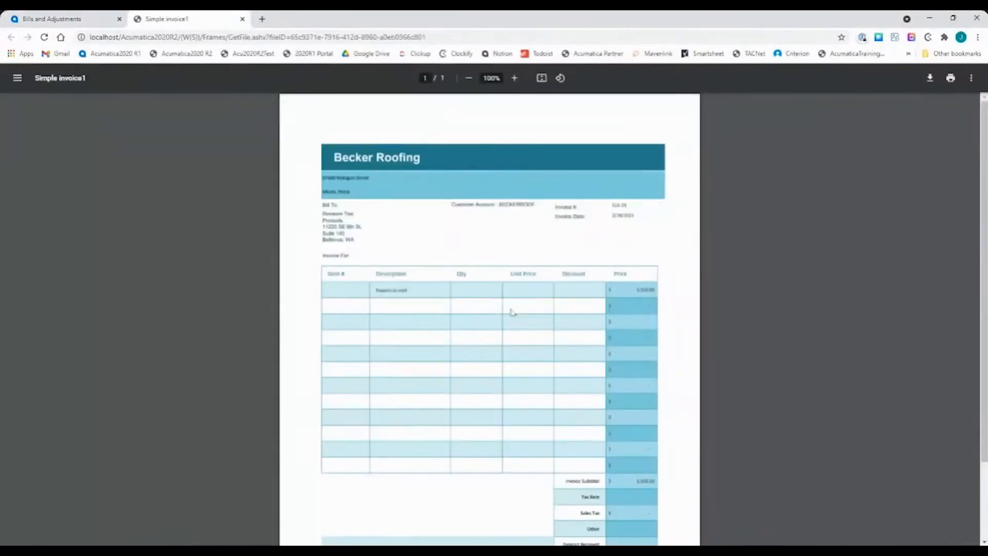
pyautogui.click(243, 19)
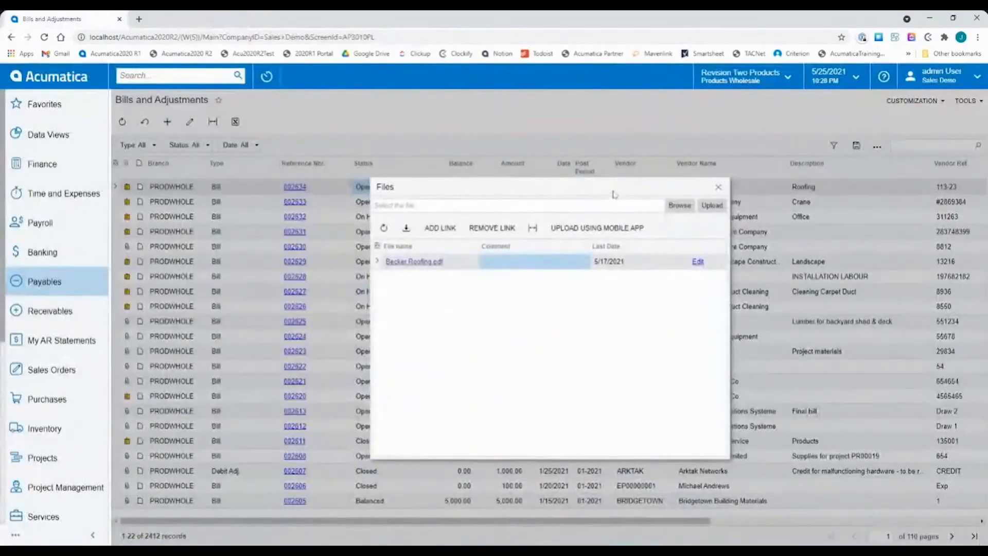
pyautogui.click(719, 187)
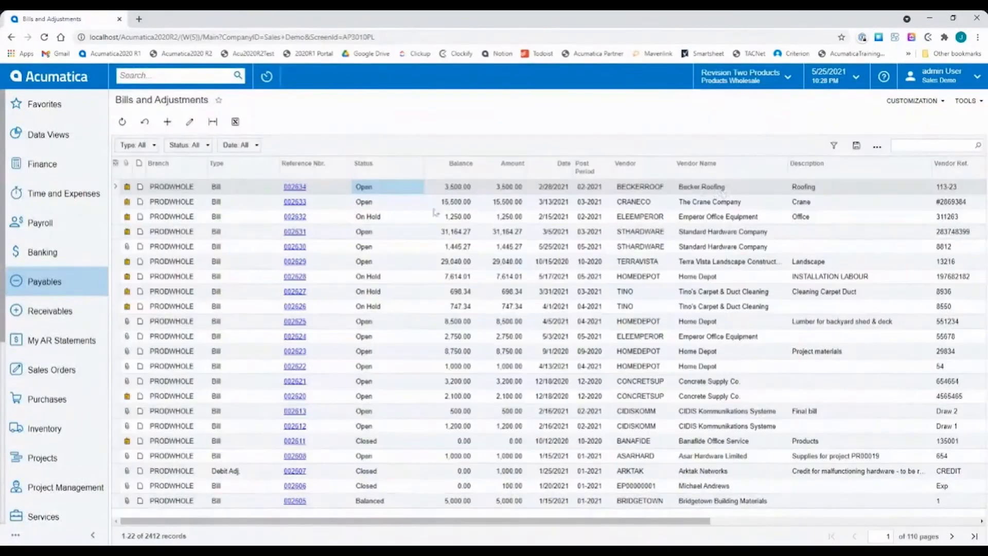
# Check the Becker Roofing.pdf entry among the processed records in Incoming Documents.
pyautogui.click(47, 287)
pyautogui.click(194, 282)
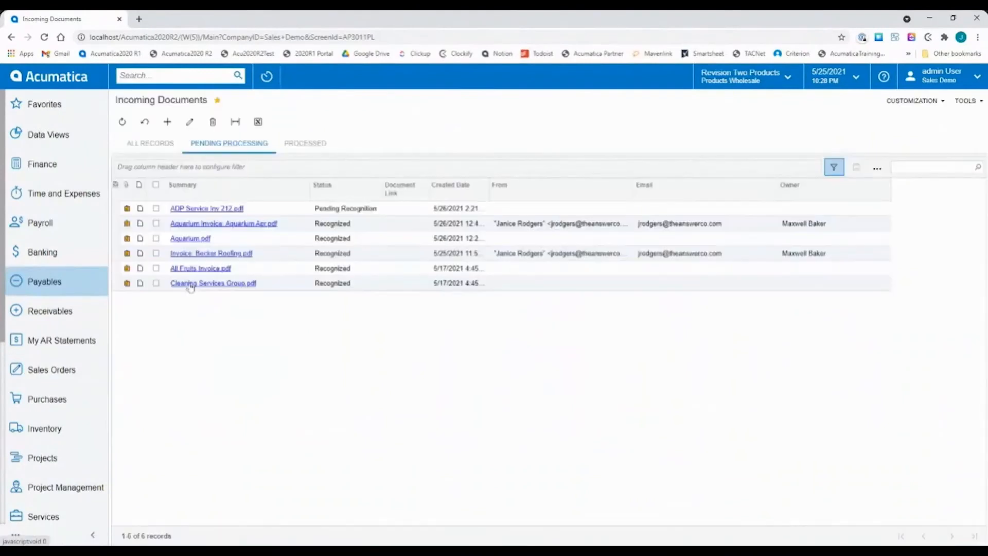
pyautogui.click(299, 142)
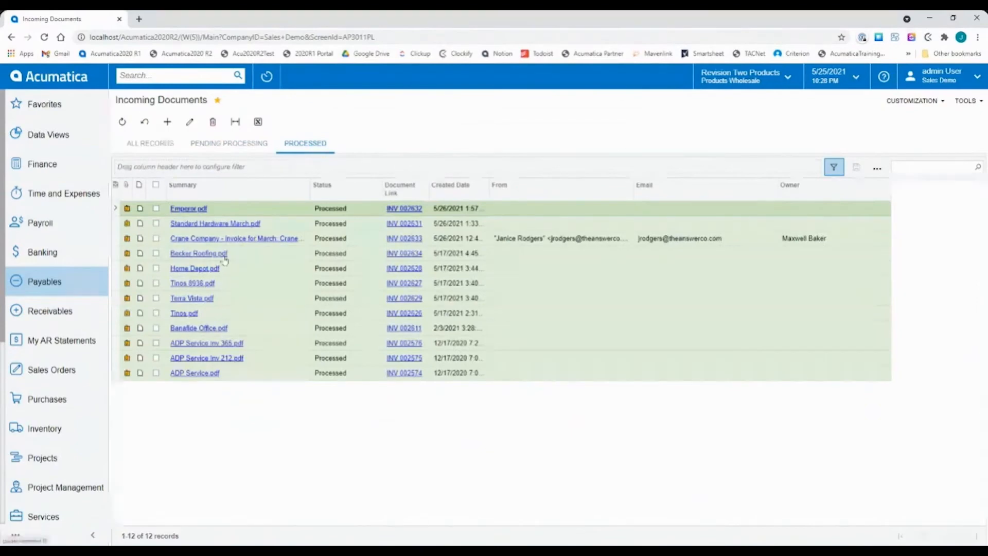
pyautogui.click(338, 255)
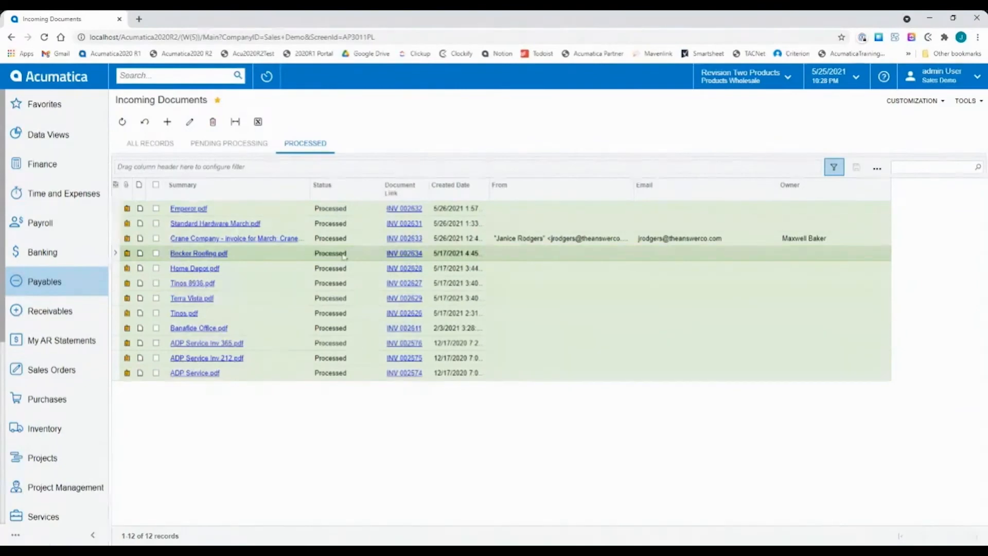
# Open the emailed Aquarium Invoice document, Aquarium Apr.pdf, from the incoming documents pending processing.
pyautogui.click(210, 143)
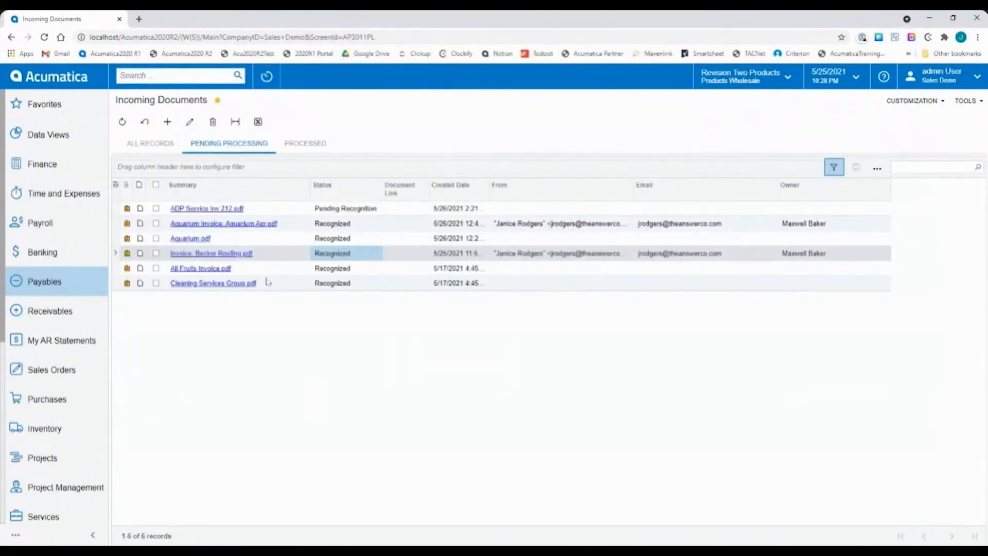
pyautogui.click(558, 225)
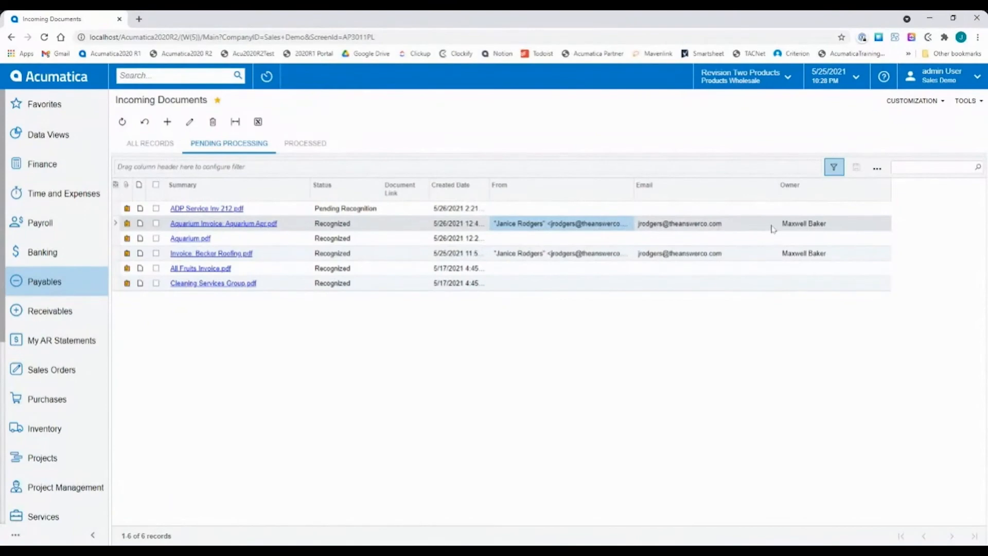
pyautogui.click(369, 226)
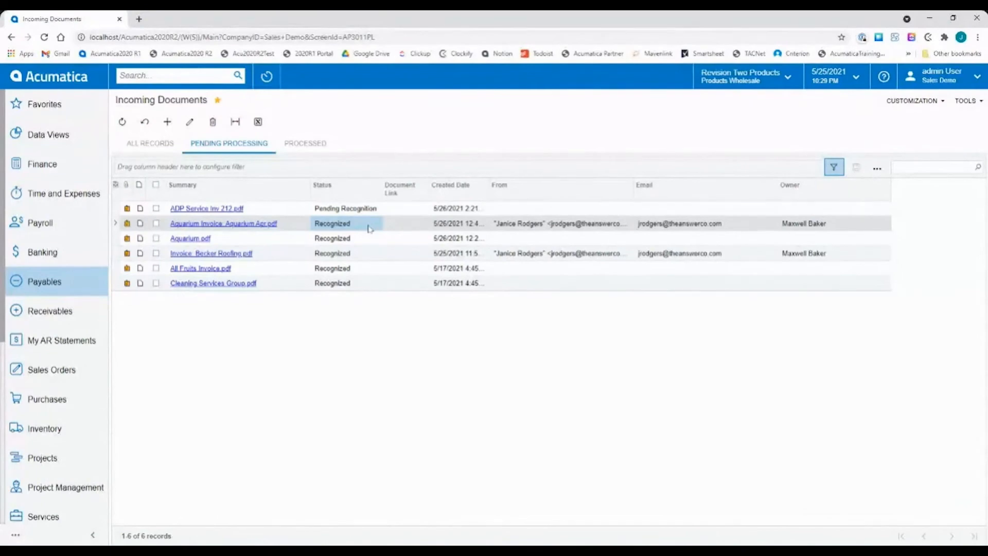
pyautogui.click(246, 224)
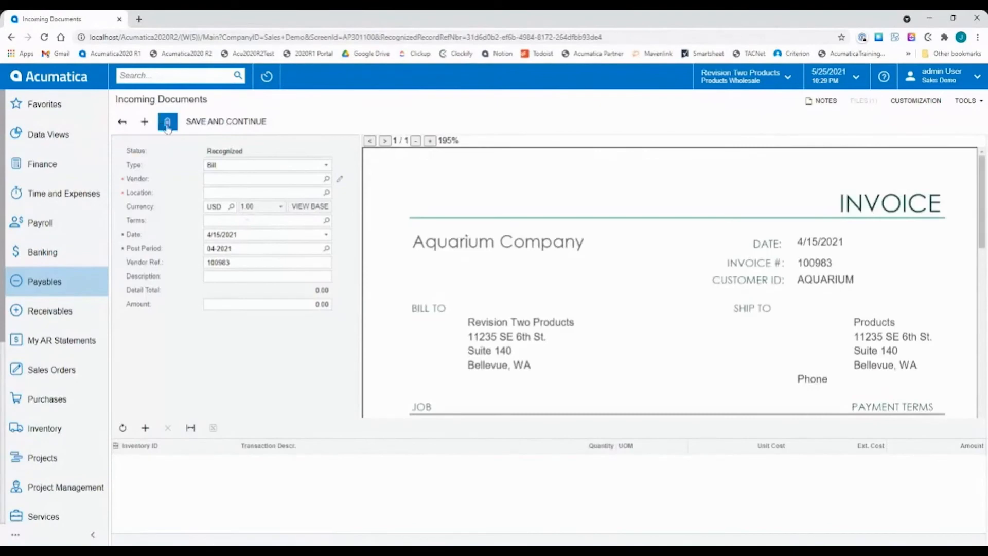
# Compare the recognized data of the emailed Aquarium Apr.pdf and Becker Roofing.pdf documents and return to the pending processing list.
pyautogui.click(123, 123)
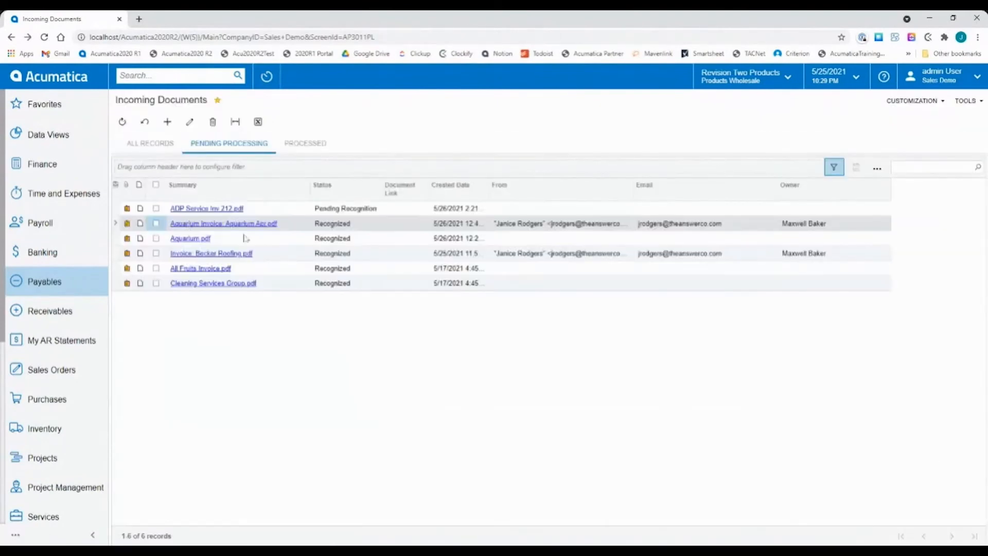
pyautogui.click(156, 224)
pyautogui.click(156, 224)
pyautogui.click(260, 224)
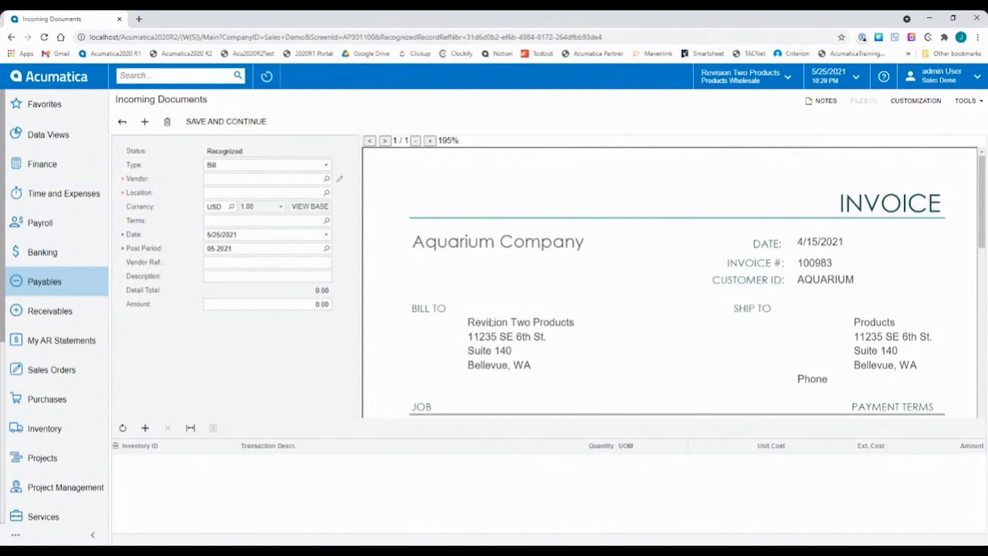
pyautogui.click(122, 121)
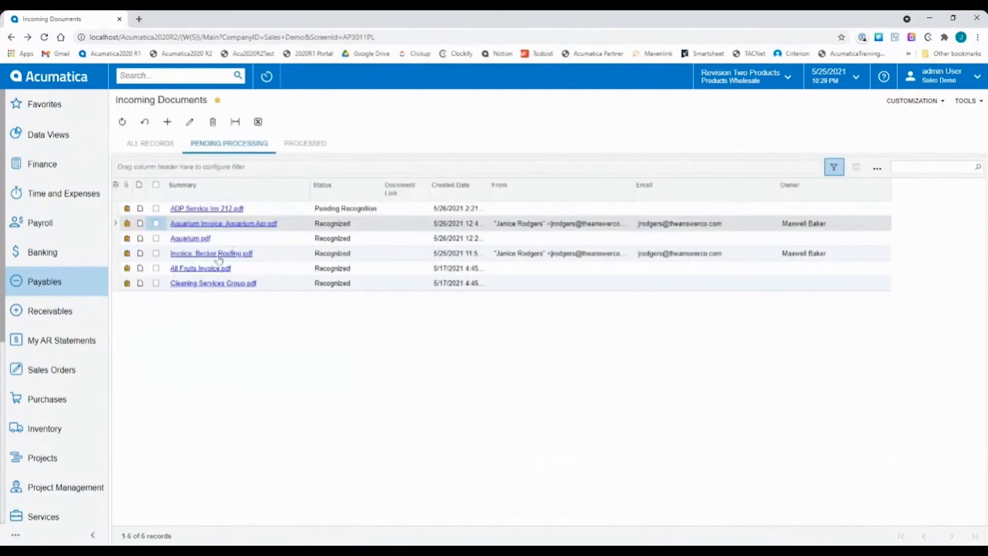
pyautogui.click(217, 254)
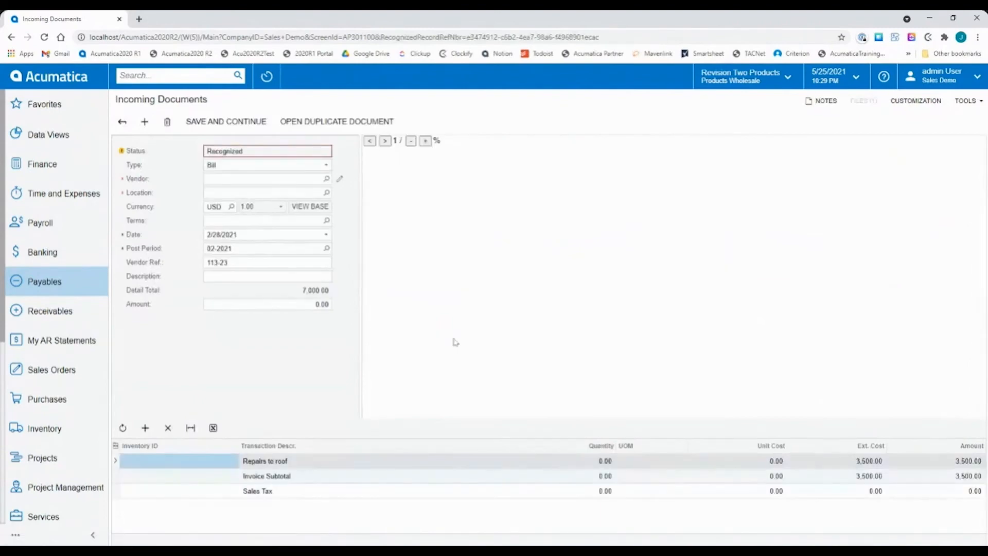
pyautogui.click(116, 126)
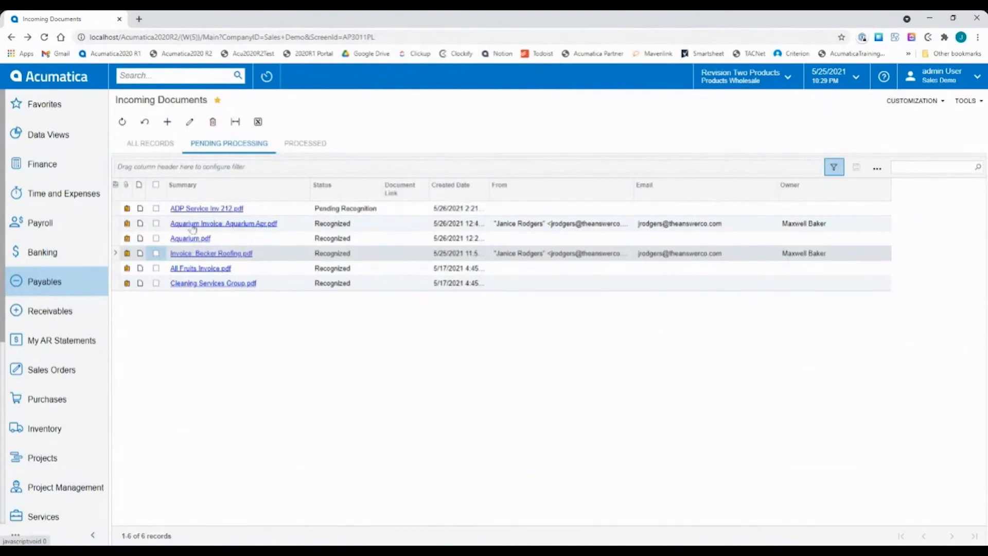
# Open the pending Aquarium.pdf document and add an empty detail line for its services charge.
pyautogui.click(200, 239)
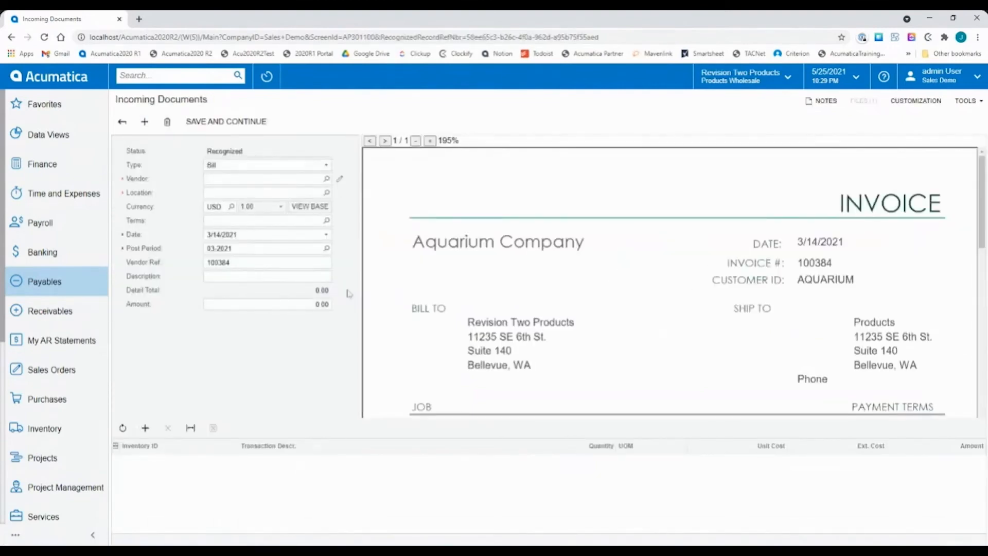
pyautogui.scroll(-4, 545, 367)
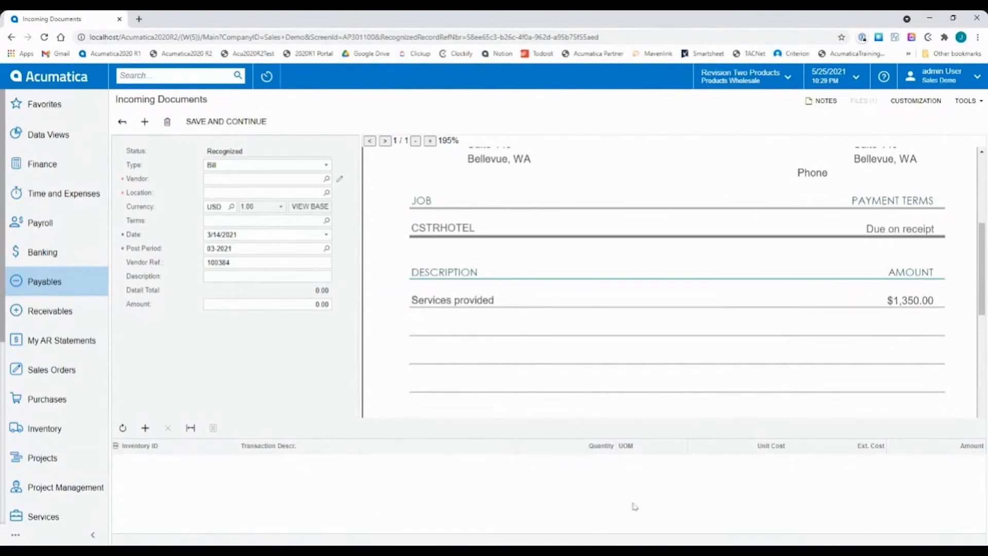
pyautogui.click(146, 429)
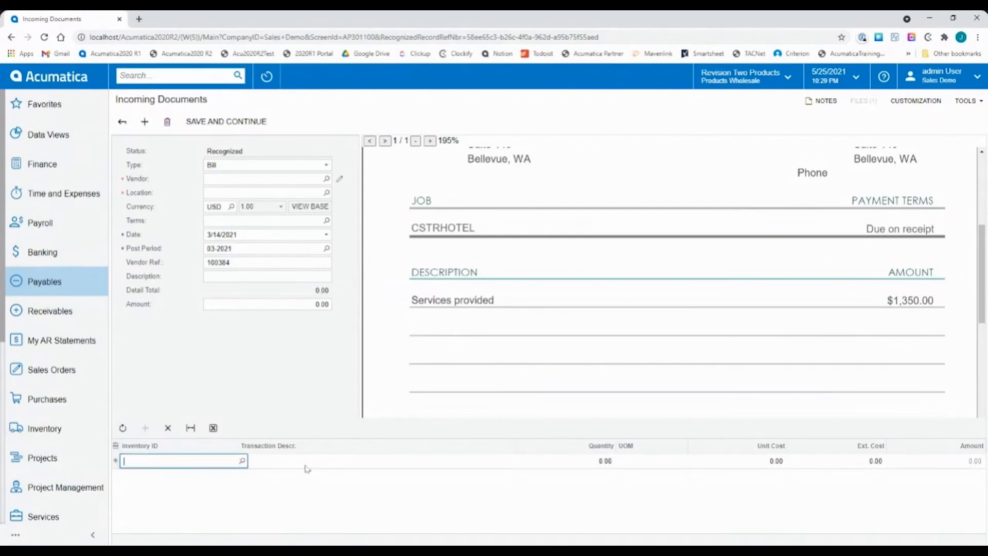
# Try to fill the line's transaction description by picking the single words "Services" and "provided" from the invoice, and clear it.
pyautogui.click(254, 467)
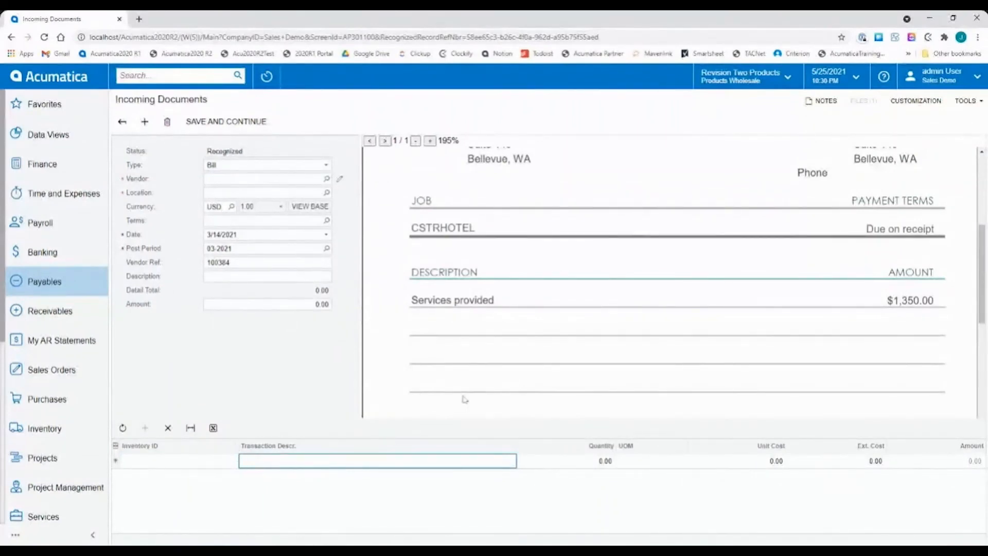
pyautogui.click(427, 305)
pyautogui.click(473, 302)
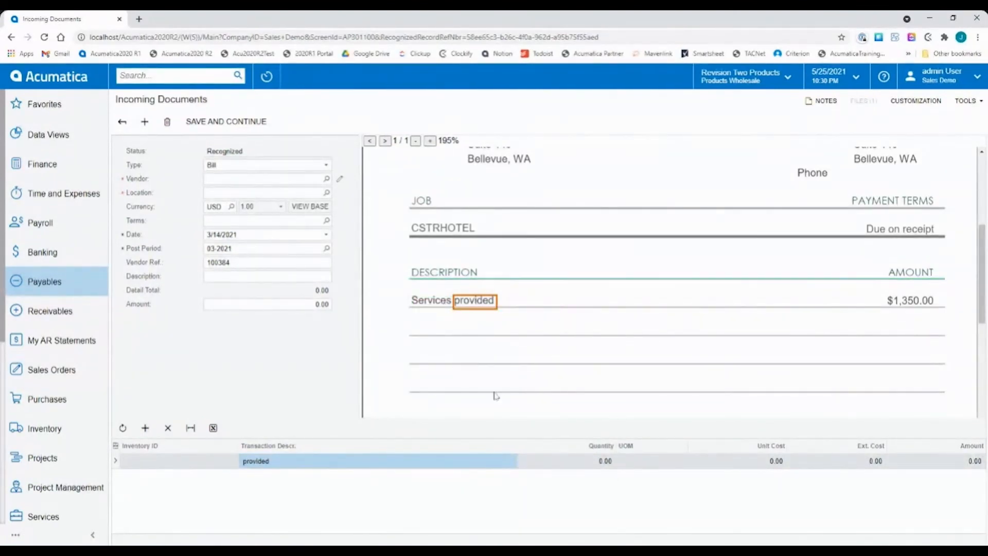
pyautogui.click(290, 461)
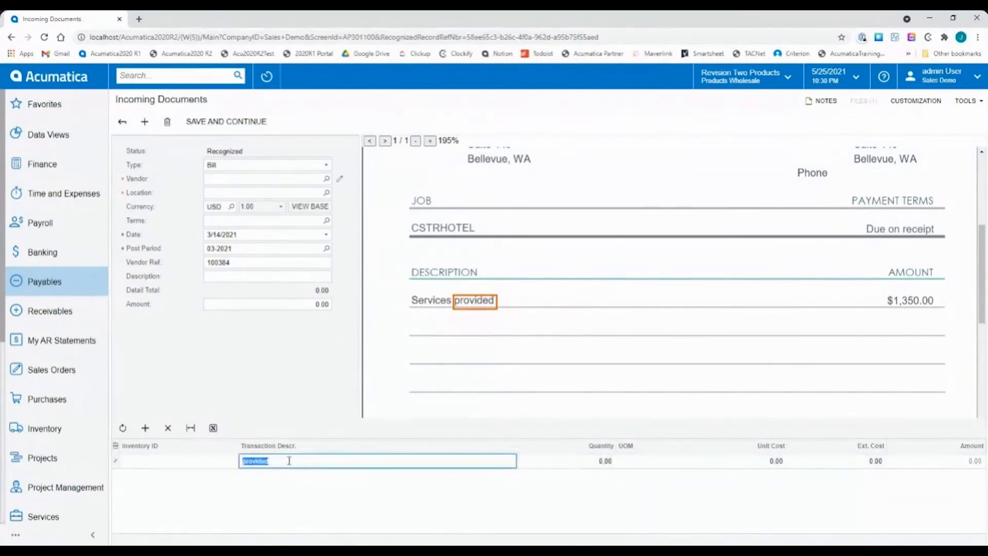
pyautogui.click(430, 300)
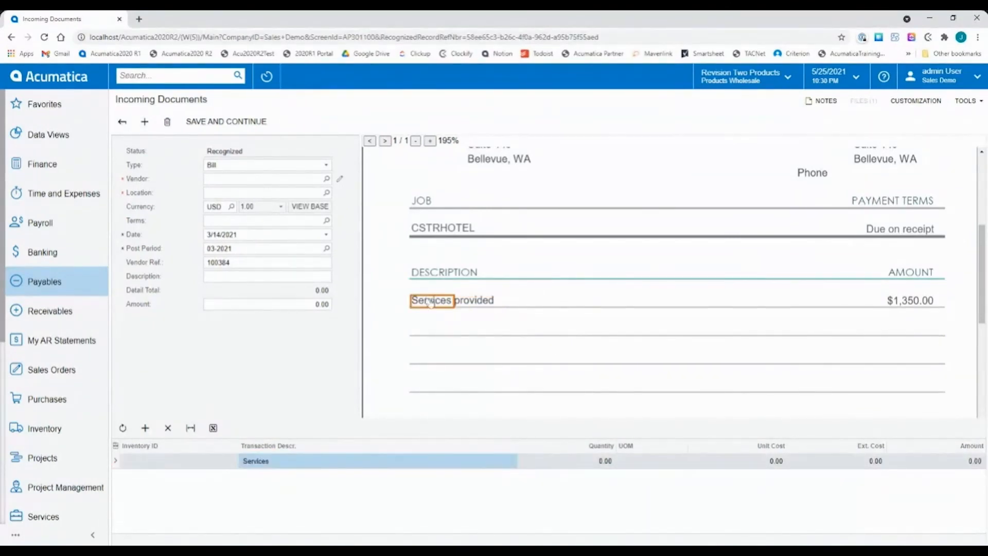
pyautogui.click(267, 461)
pyautogui.press('BackSpace')
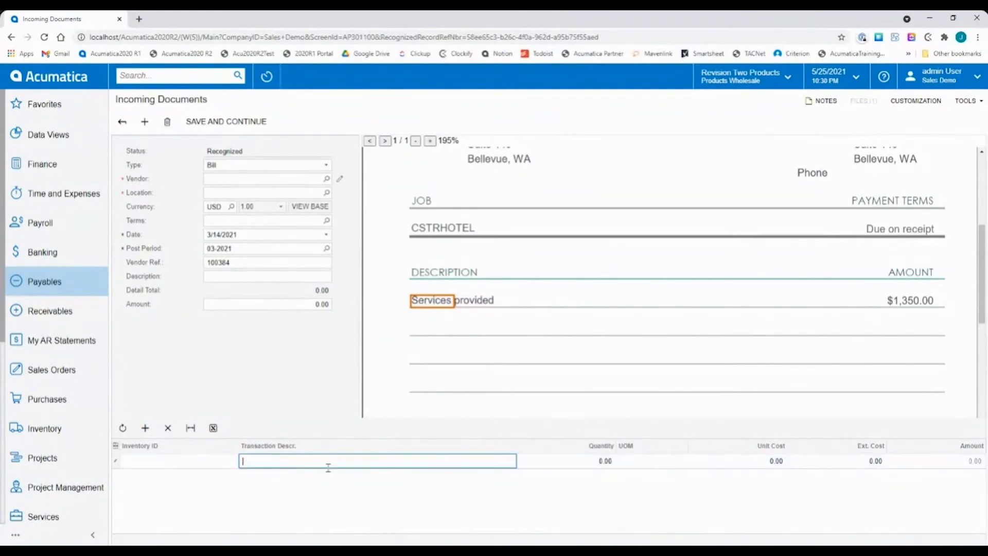
# Fill the transaction description from the invoice's whole services row and trim the amount so it reads "Services provided".
pyautogui.click(539, 294)
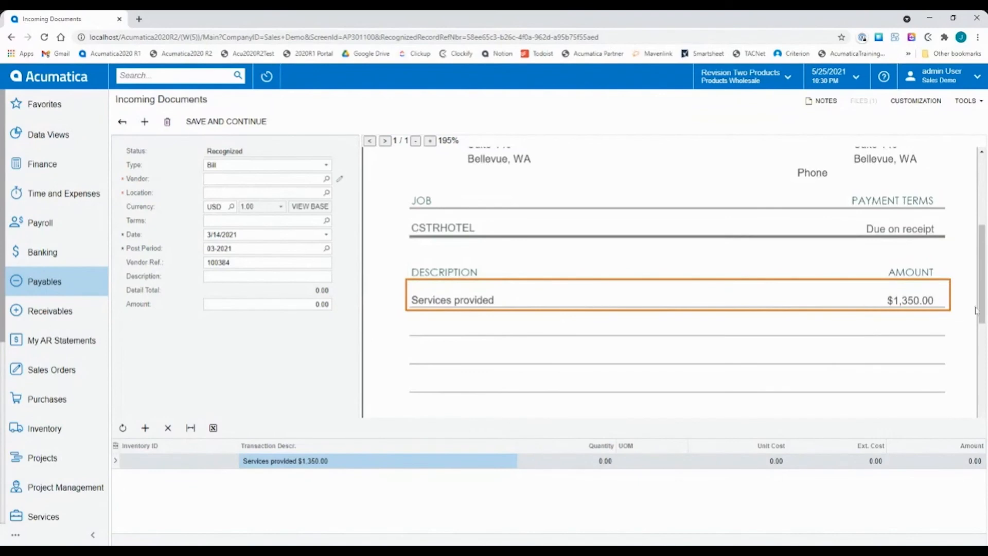
pyautogui.click(354, 463)
pyautogui.click(354, 461)
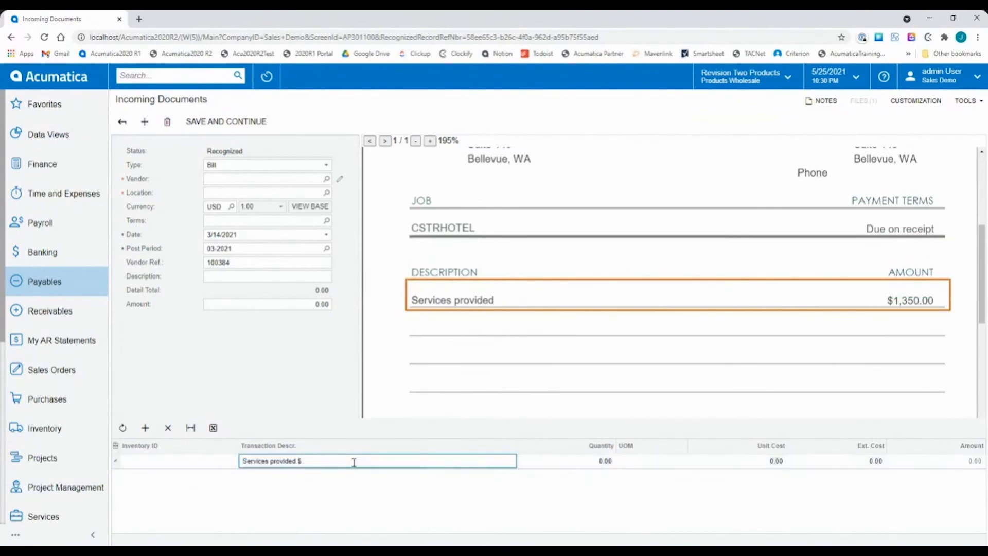
pyautogui.press('Tab')
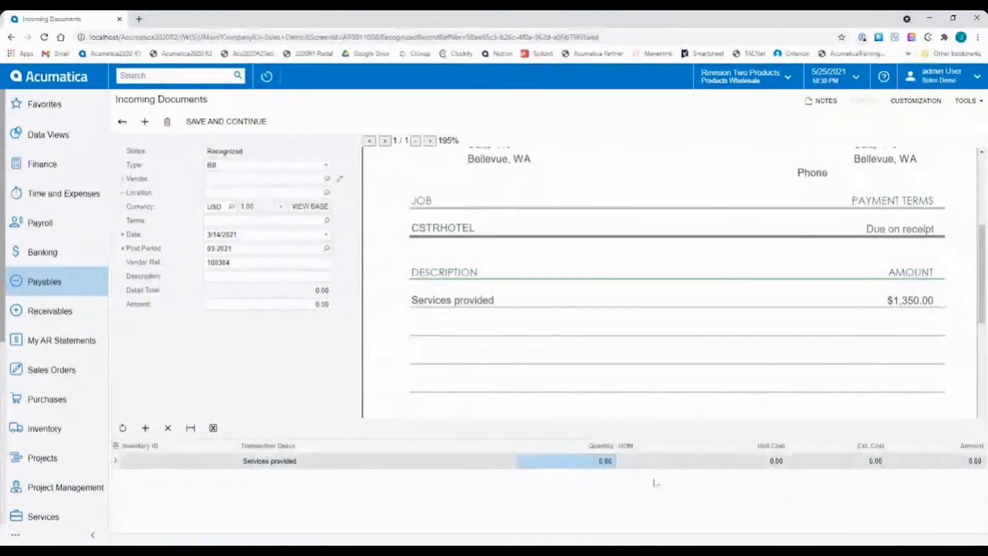
# Set the Services provided line's quantity to 1,350.00 from the invoice amount and its unit cost to 1.00.
pyautogui.click(948, 467)
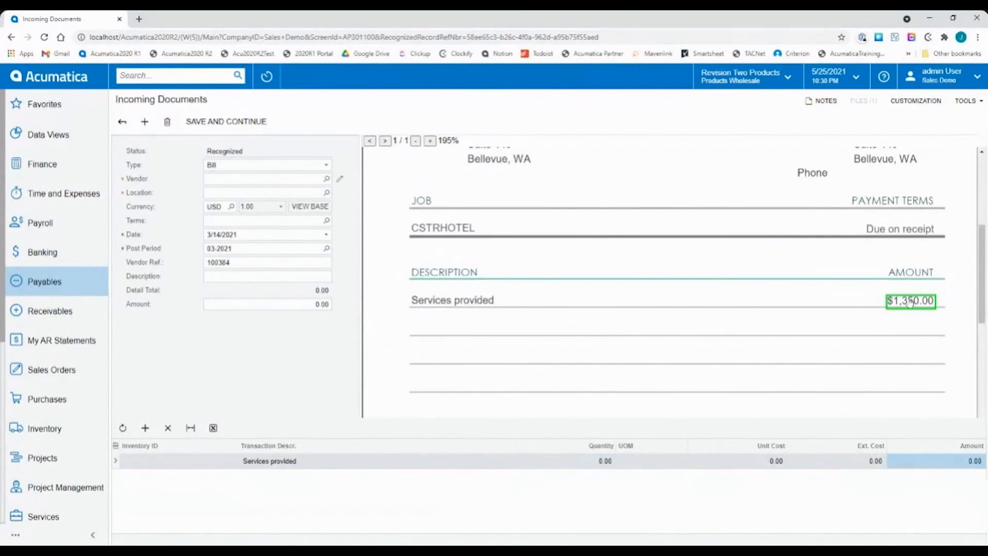
pyautogui.click(935, 467)
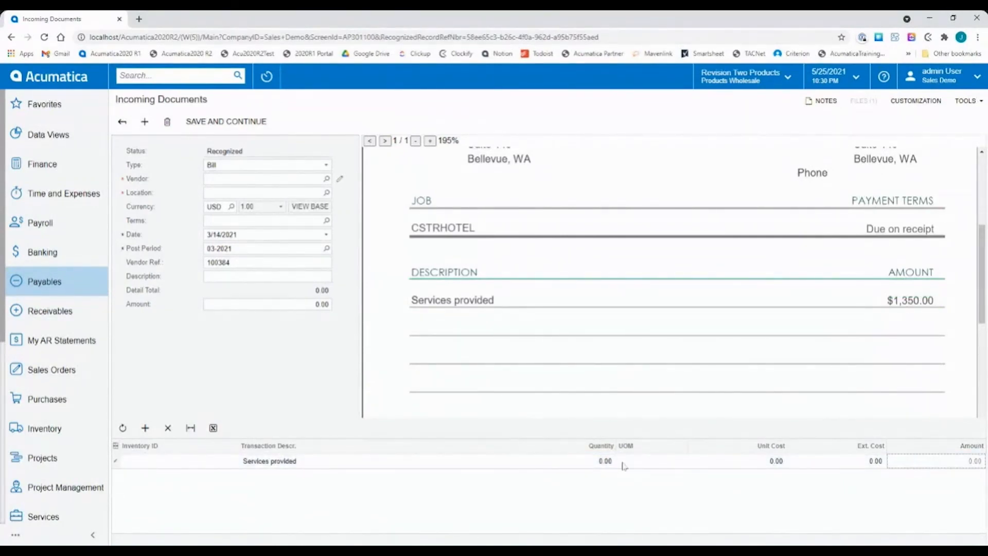
pyautogui.click(624, 466)
pyautogui.click(590, 460)
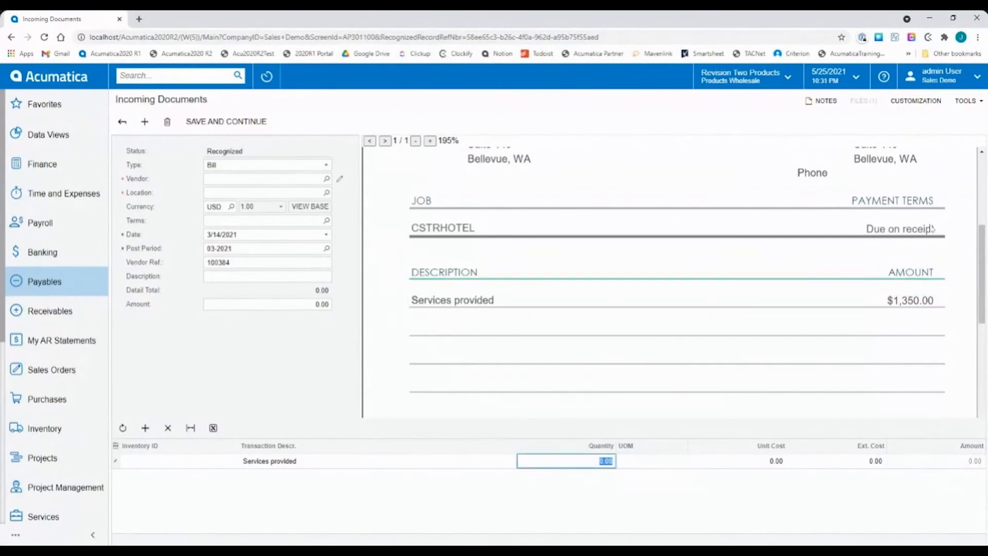
pyautogui.click(900, 301)
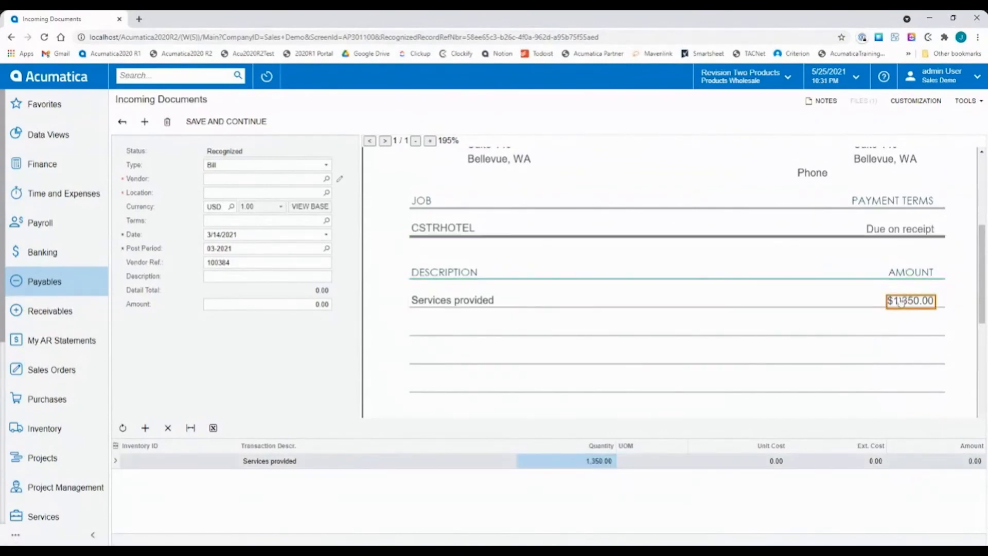
pyautogui.click(775, 461)
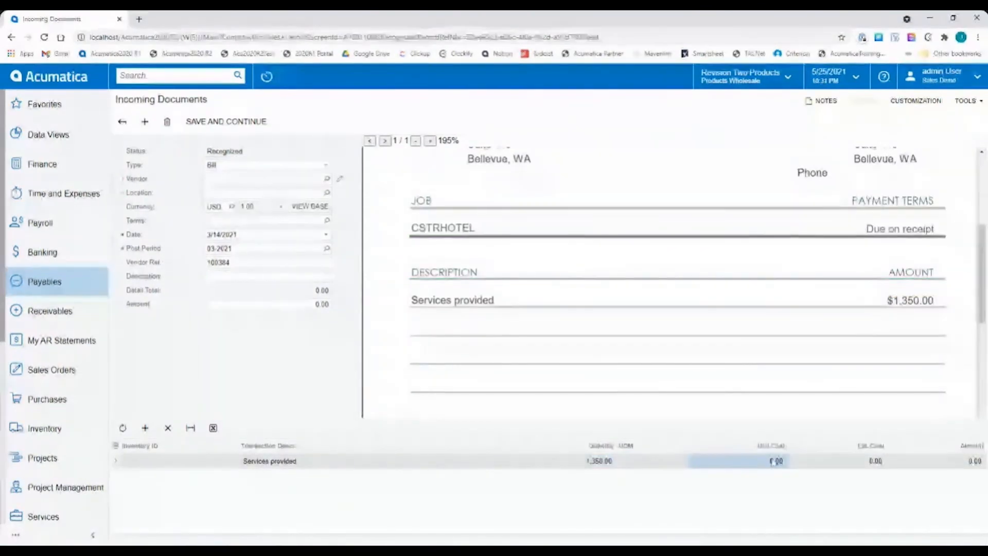
pyautogui.write('1')
pyautogui.click(792, 465)
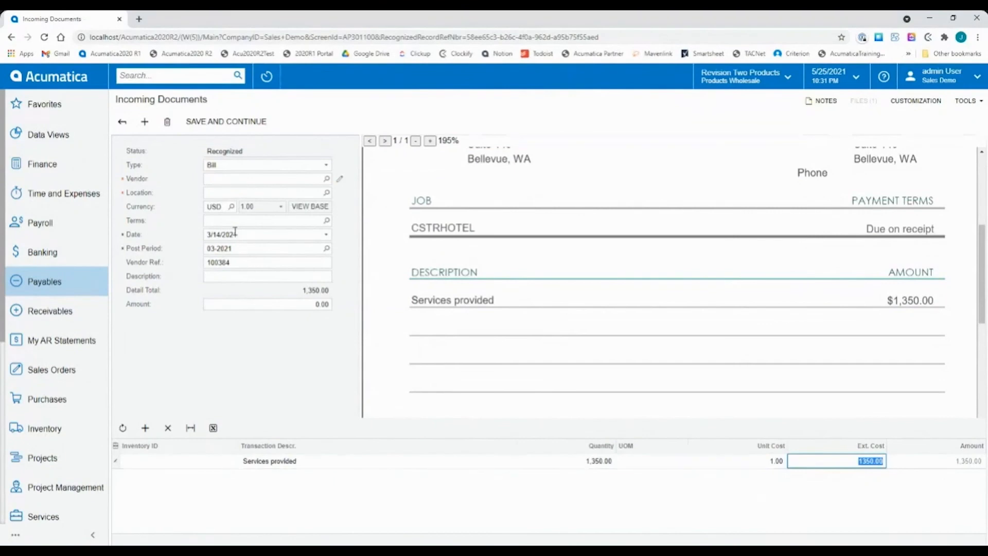
# Fill the vendor from the invoice's AQUARIUM customer ID and check the recognized sources of the date and vendor reference.
pyautogui.click(233, 179)
pyautogui.scroll(4, 532, 269)
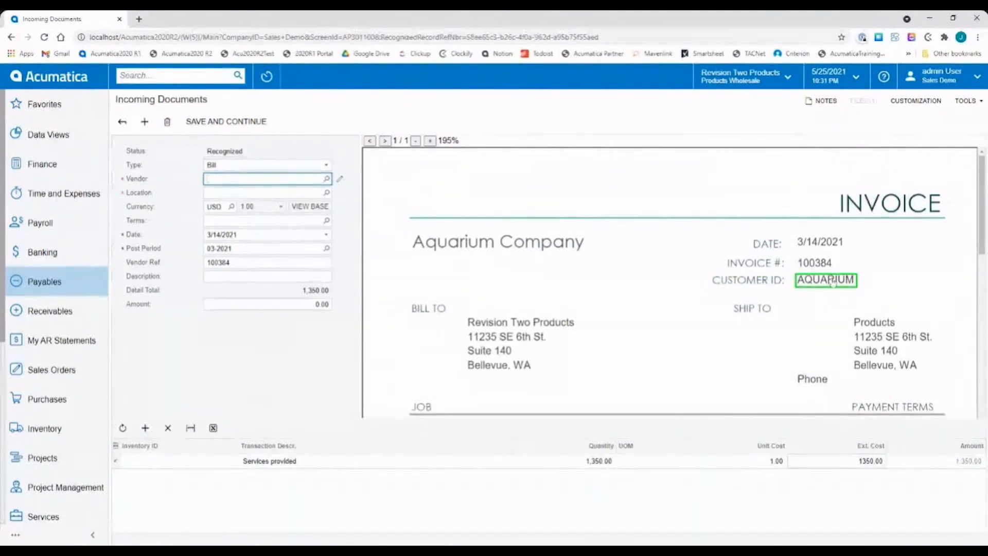
pyautogui.click(833, 282)
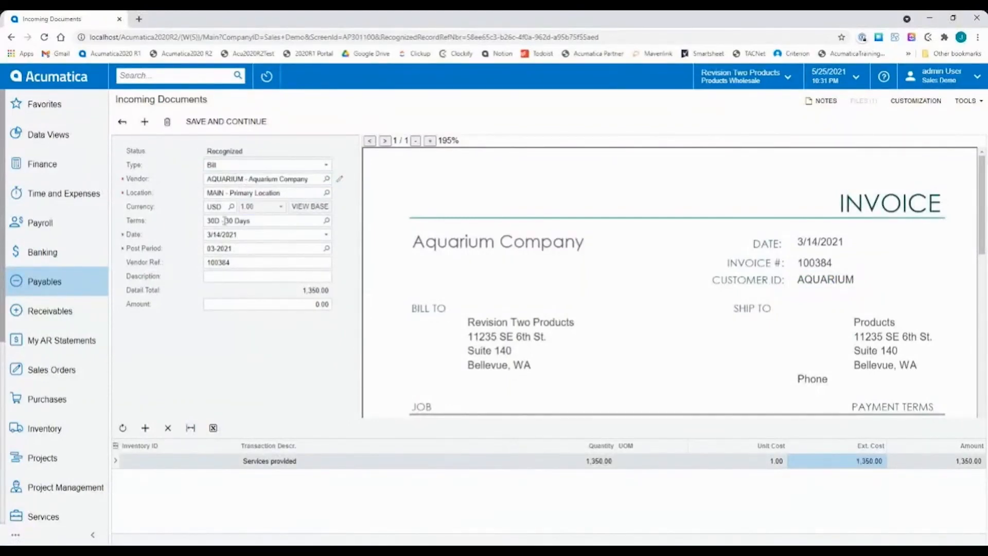
pyautogui.click(251, 235)
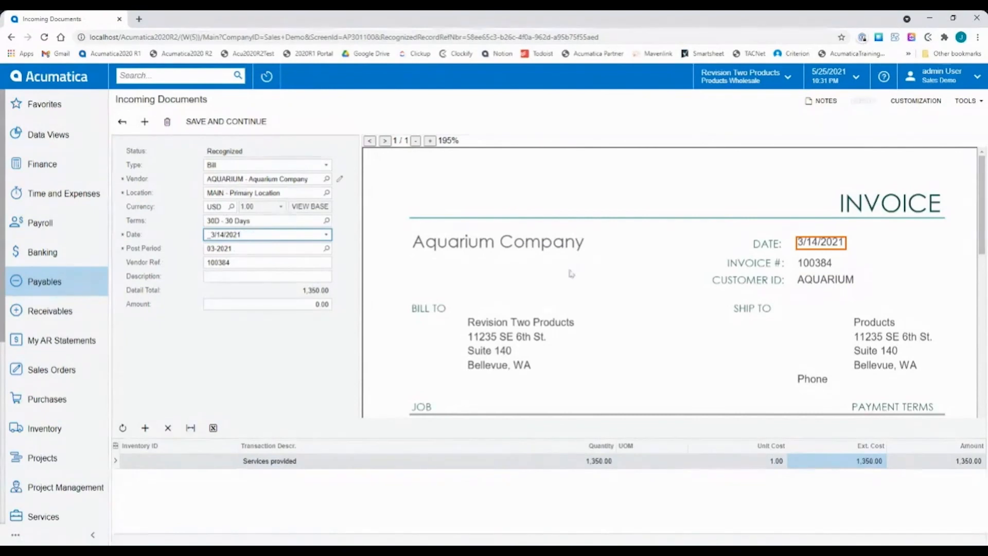
pyautogui.click(245, 264)
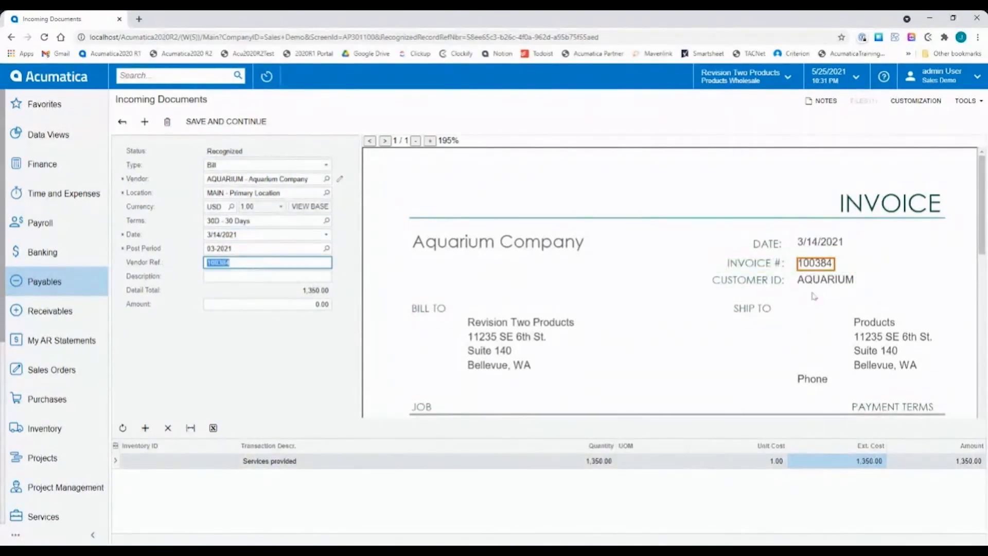
# Fill the document description from the invoice's CSTRHOTEL job and prefix it to read "Project: CSTRHOTEL".
pyautogui.click(248, 276)
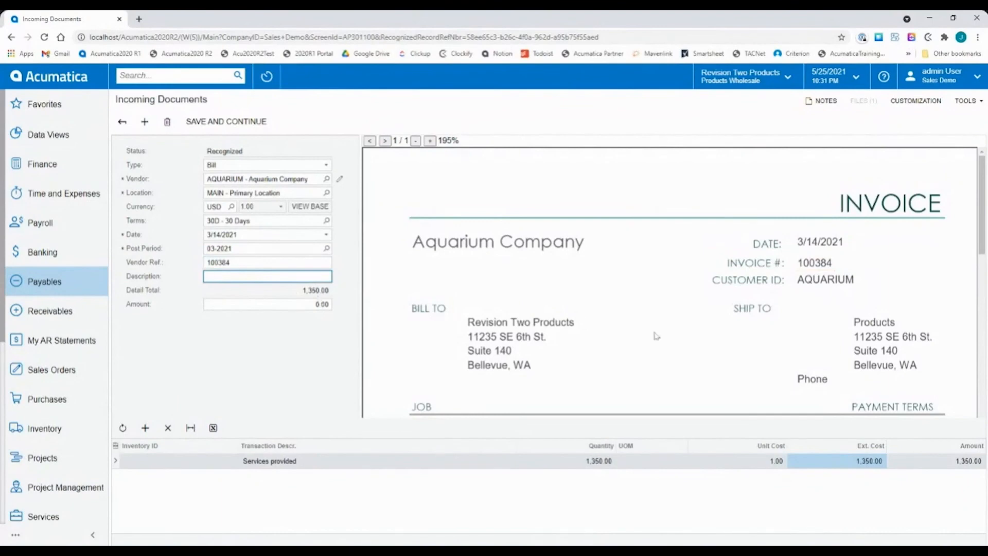
pyautogui.scroll(-2, 653, 336)
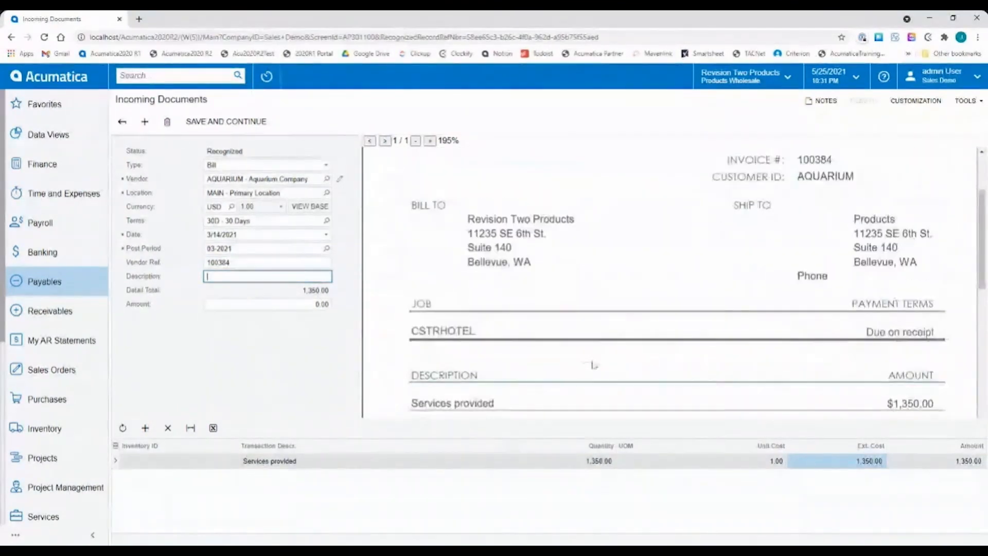
pyautogui.click(440, 333)
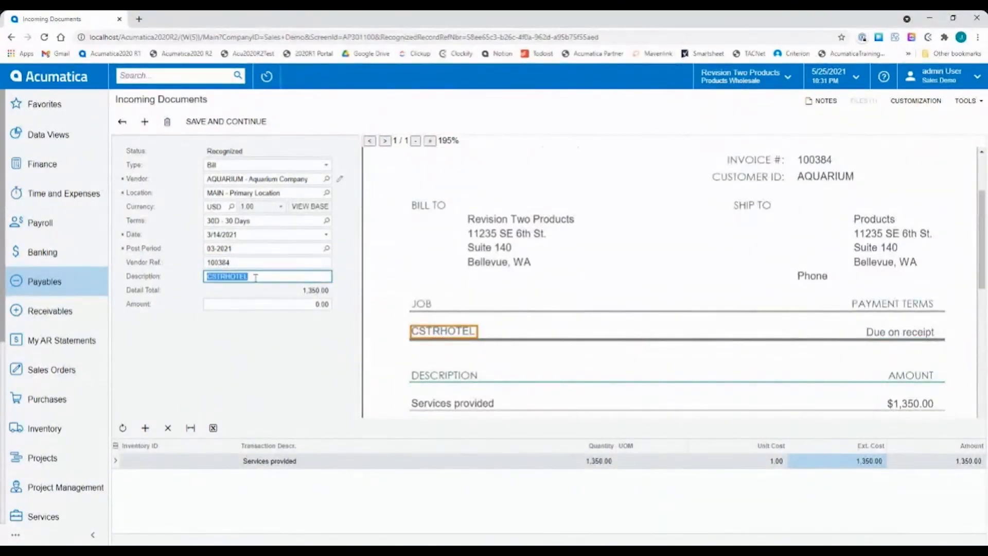
pyautogui.press('Right')
pyautogui.press('Home')
pyautogui.write('Project:')
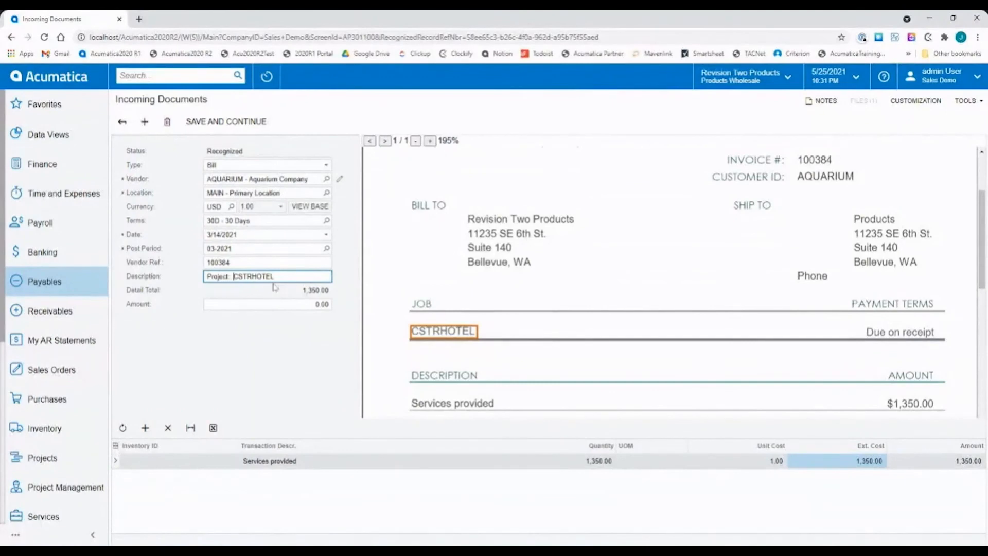
pyautogui.click(266, 334)
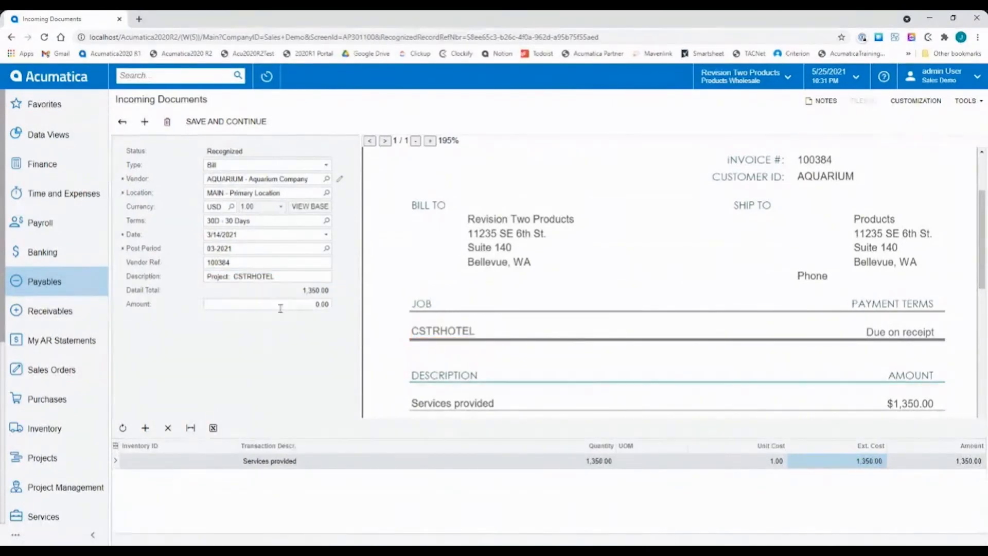
# Set the document amount to 1,350.00 by picking the total from the invoice.
pyautogui.click(280, 308)
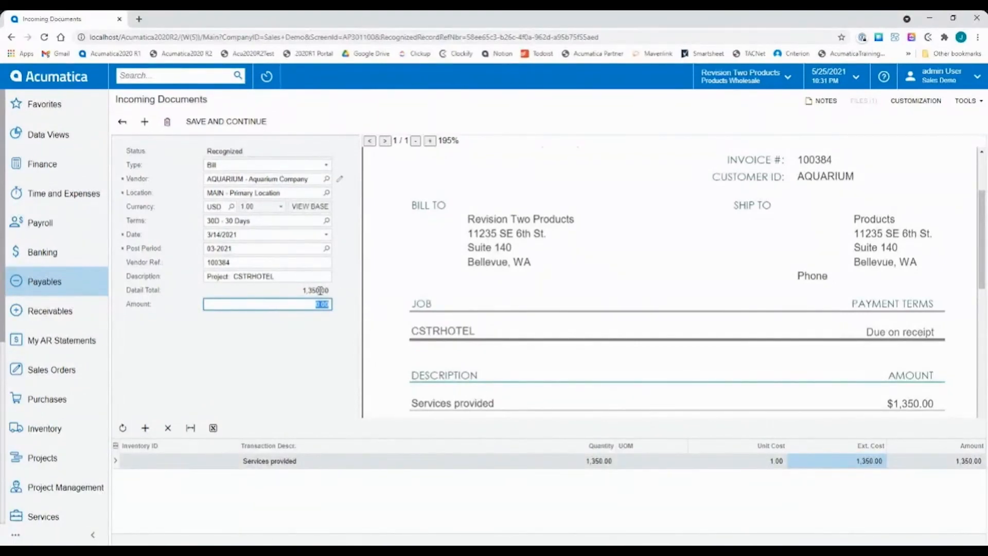
pyautogui.scroll(-2, 652, 331)
pyautogui.scroll(-3, 653, 330)
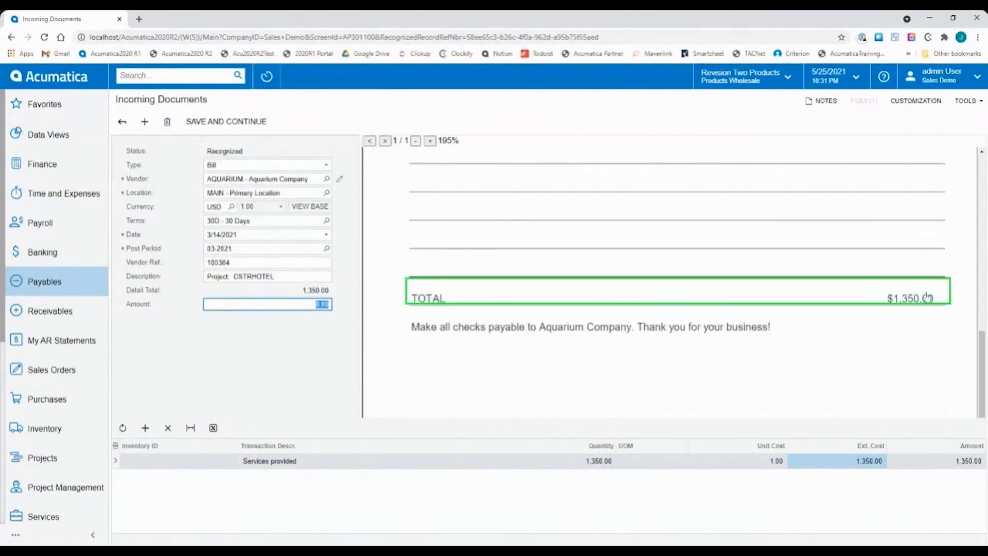
pyautogui.click(916, 302)
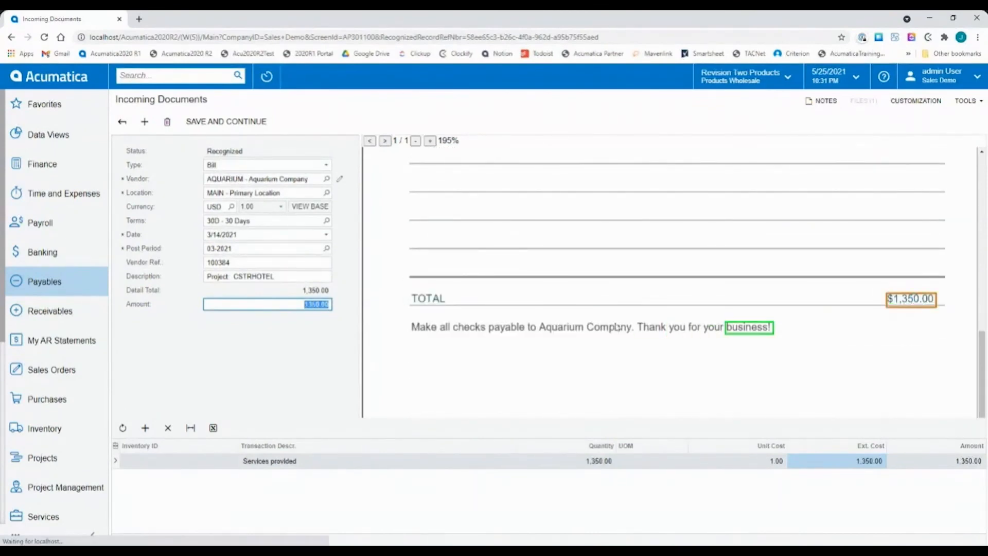
pyautogui.click(270, 357)
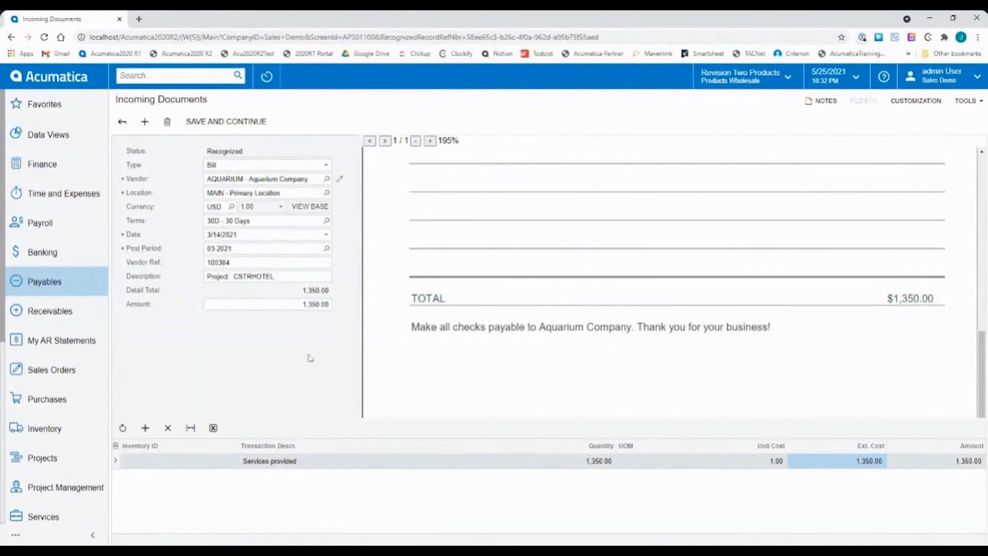
# Save the completed Aquarium document as a bill, then save and close that bill while it is on hold.
pyautogui.scroll(10, 521, 361)
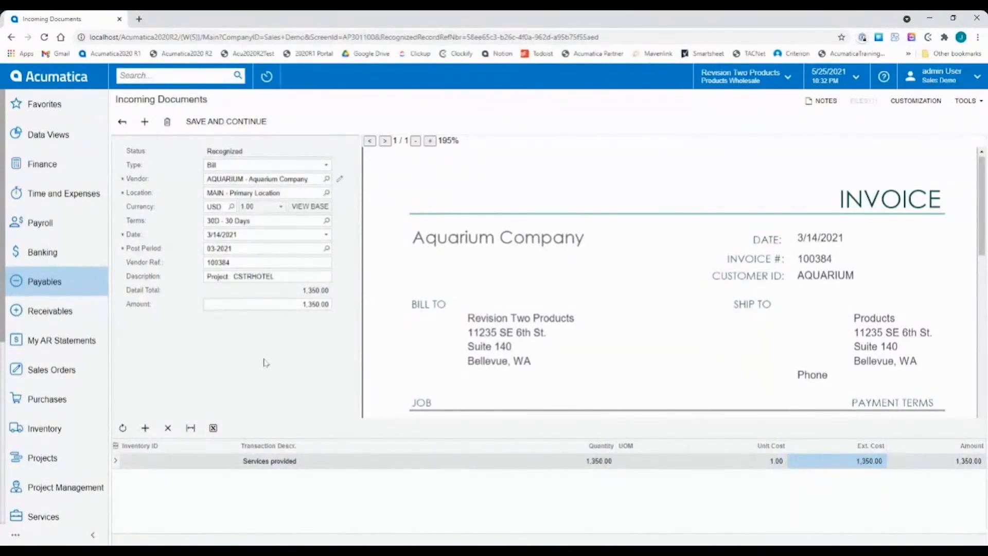
pyautogui.click(247, 122)
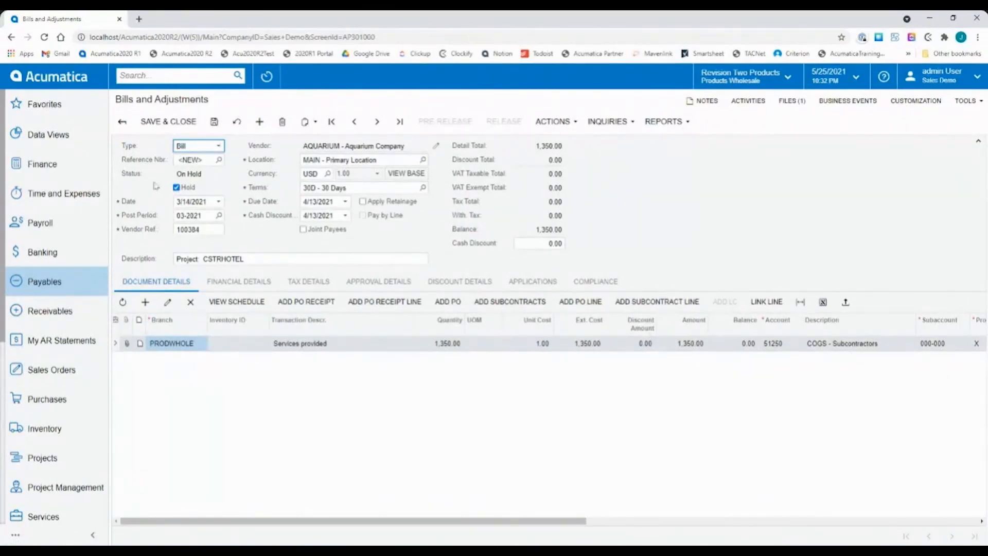
pyautogui.click(168, 121)
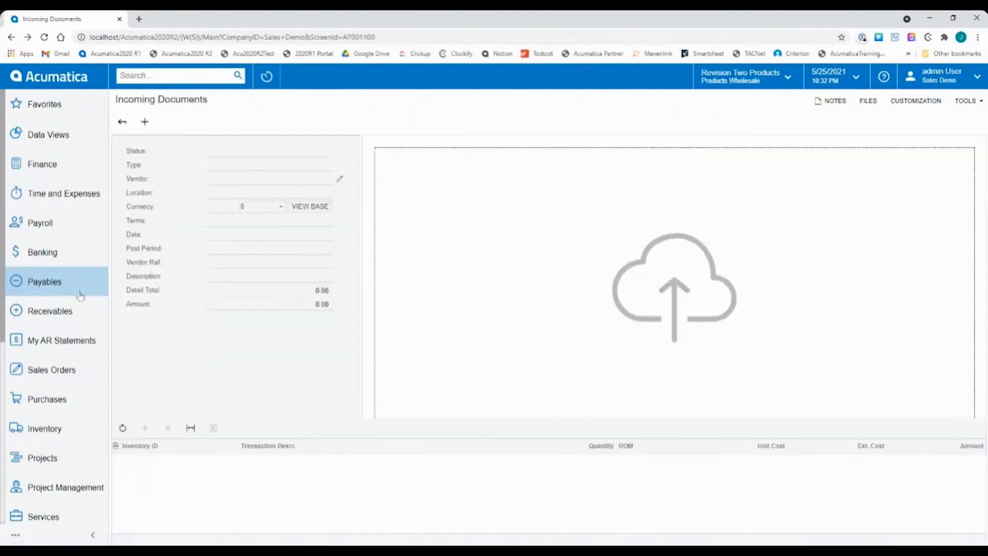